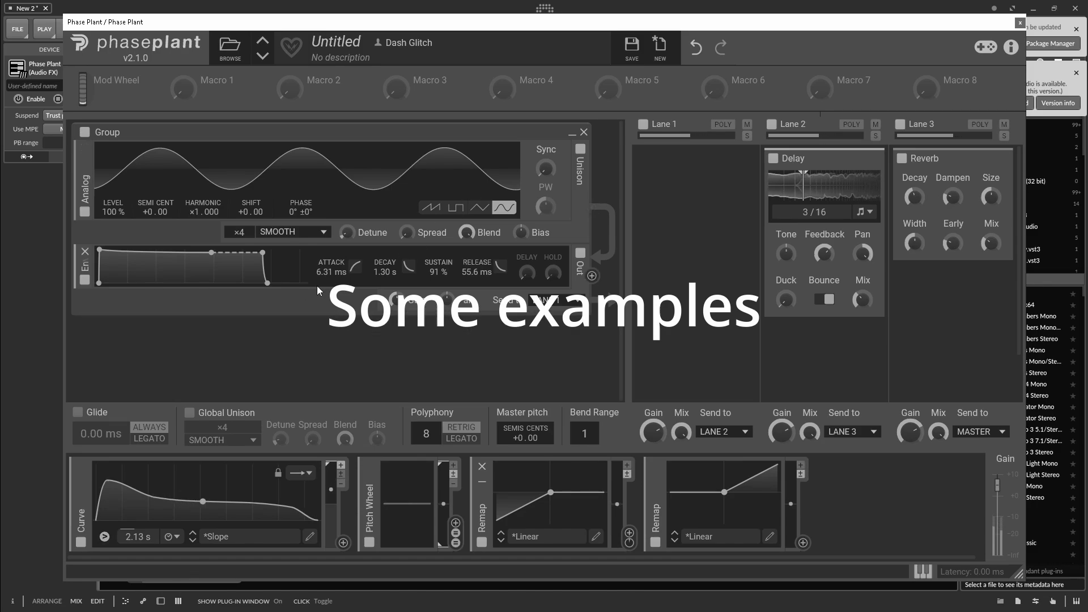
Raise the sine group's amp envelope attack from 6.31 ms to about 103 ms.
drag(325, 272, 325, 244)
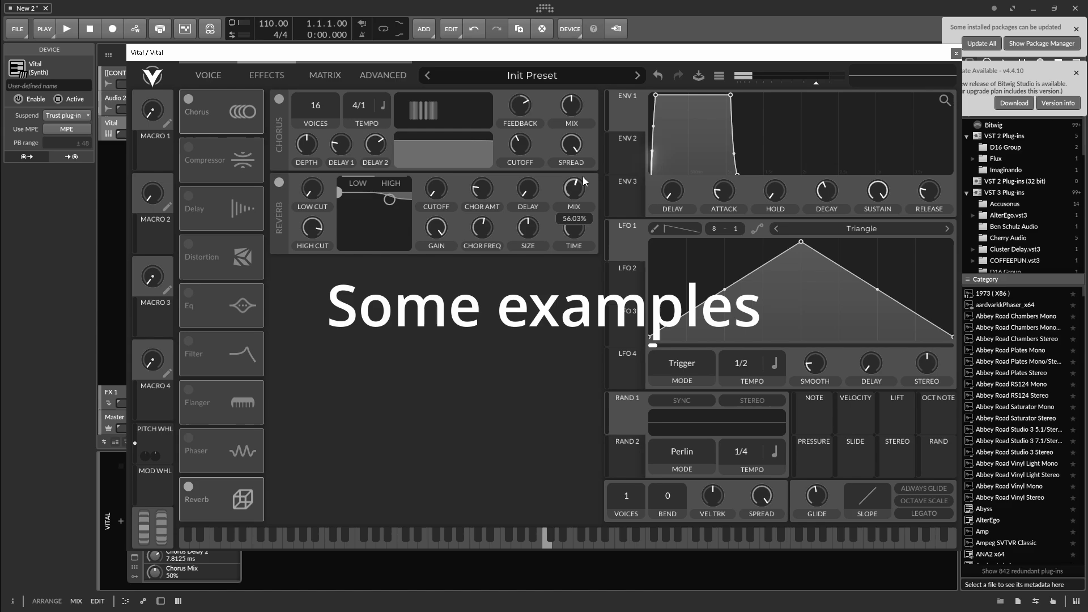
Set Vital's chorus tempo to Freeze and mix to about 28%, raise feedback and cutoff, and narrow the spread.
drag(574, 95, 576, 114)
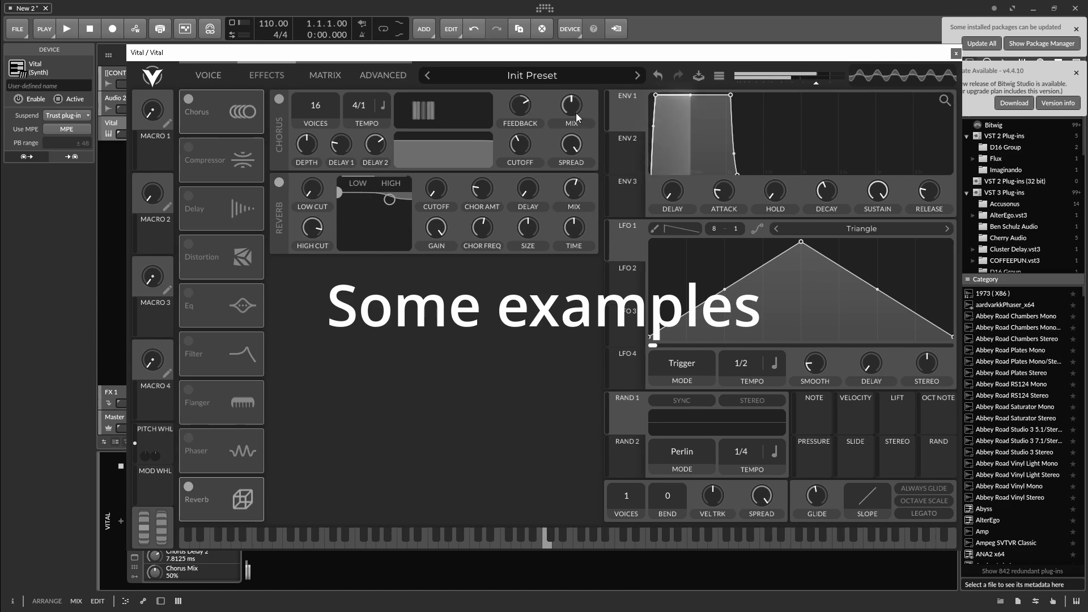
drag(363, 108, 380, 379)
drag(524, 118, 526, 110)
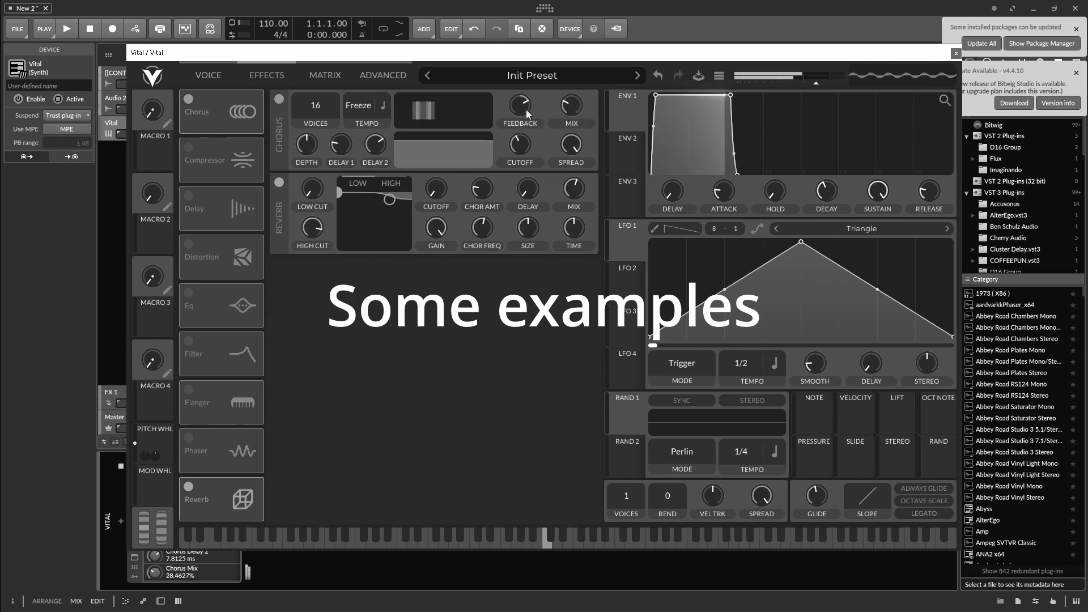
drag(524, 150, 573, 170)
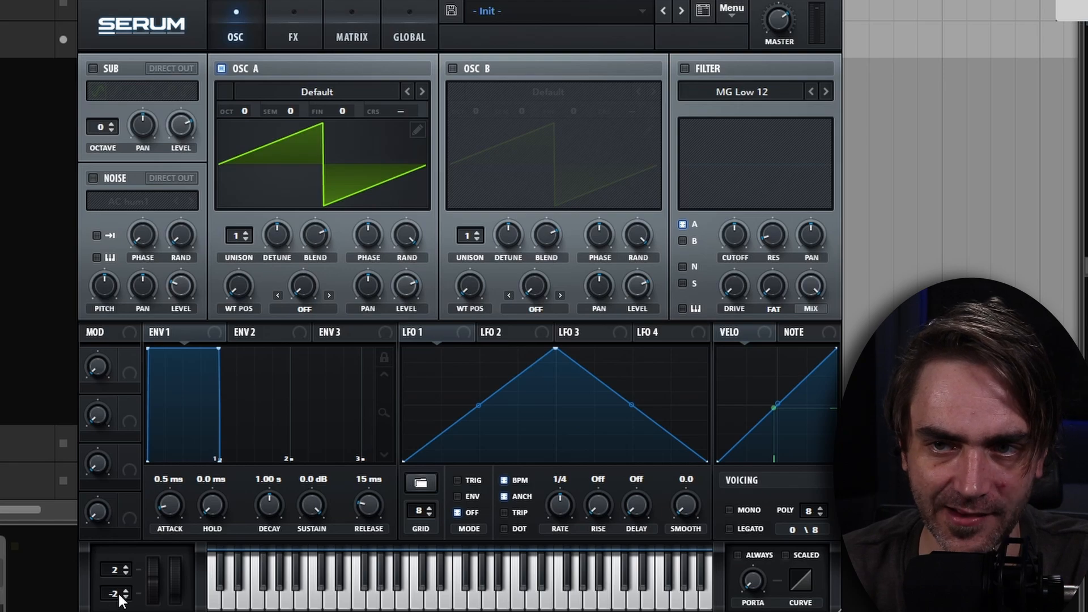
Lower Serum's upward pitch-bend range from 2 to 1 semitone, leaving the downward range at -2.
click(127, 576)
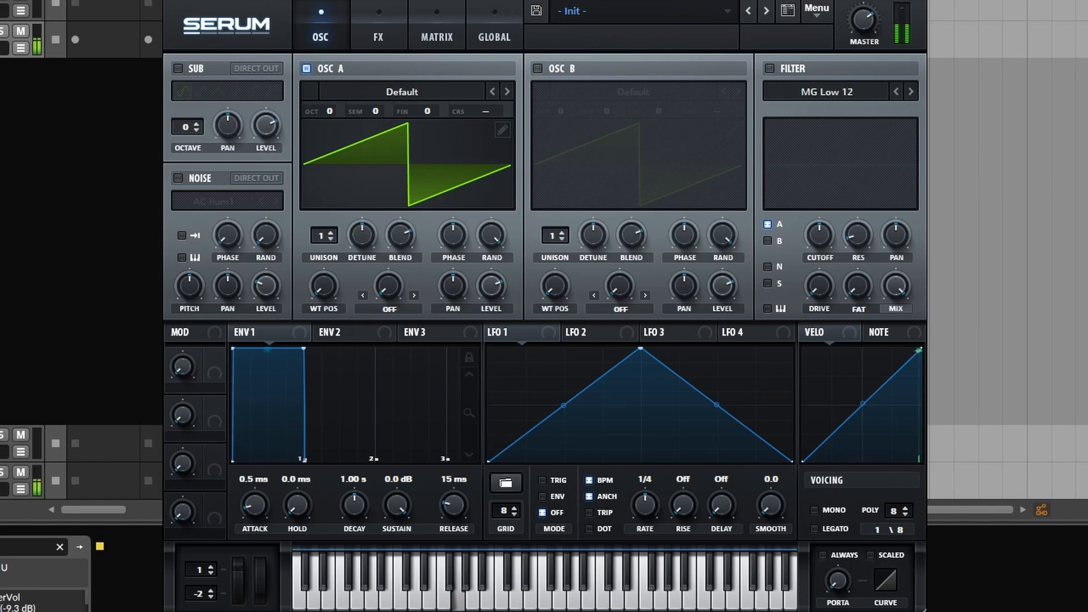
Load the LD Deep Melody Pluck 1 preset from the Glitch - Serum Psytrance Mega Pack - Vol.1 bank.
click(598, 12)
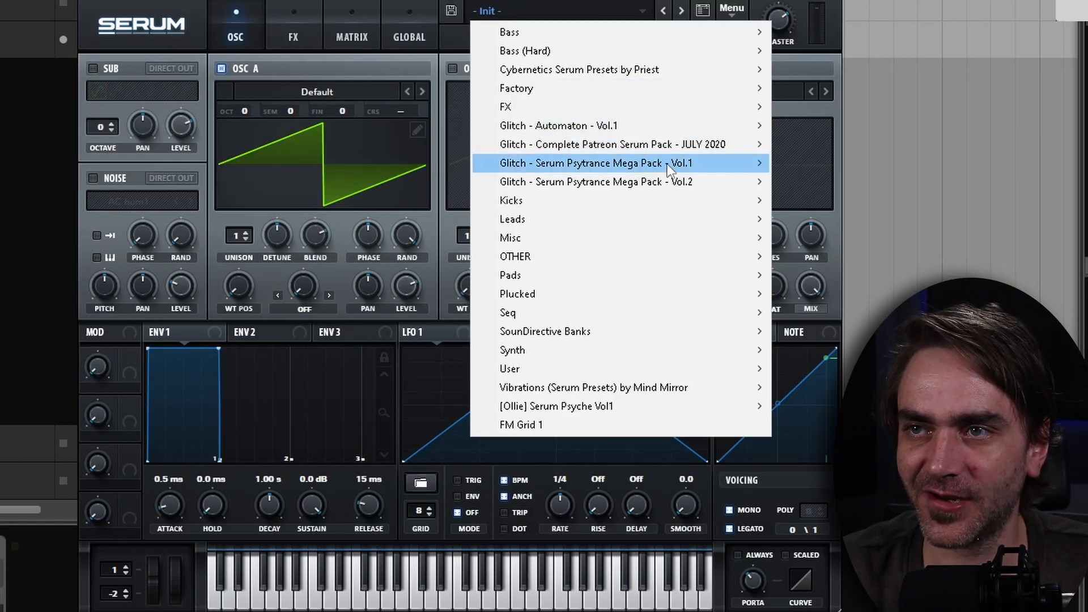
mouse_move(668, 165)
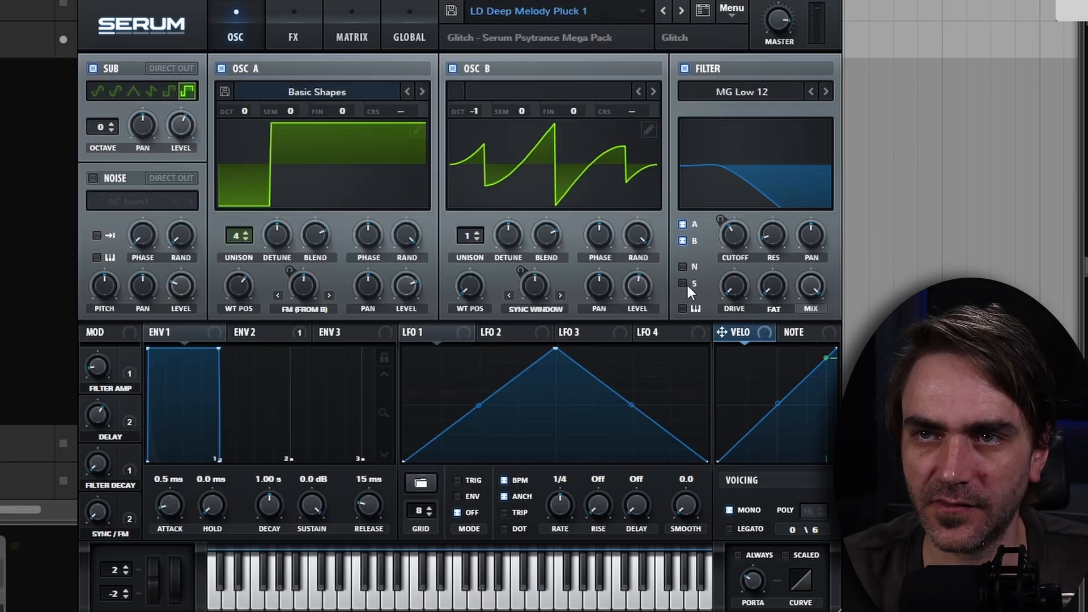
click(60, 403)
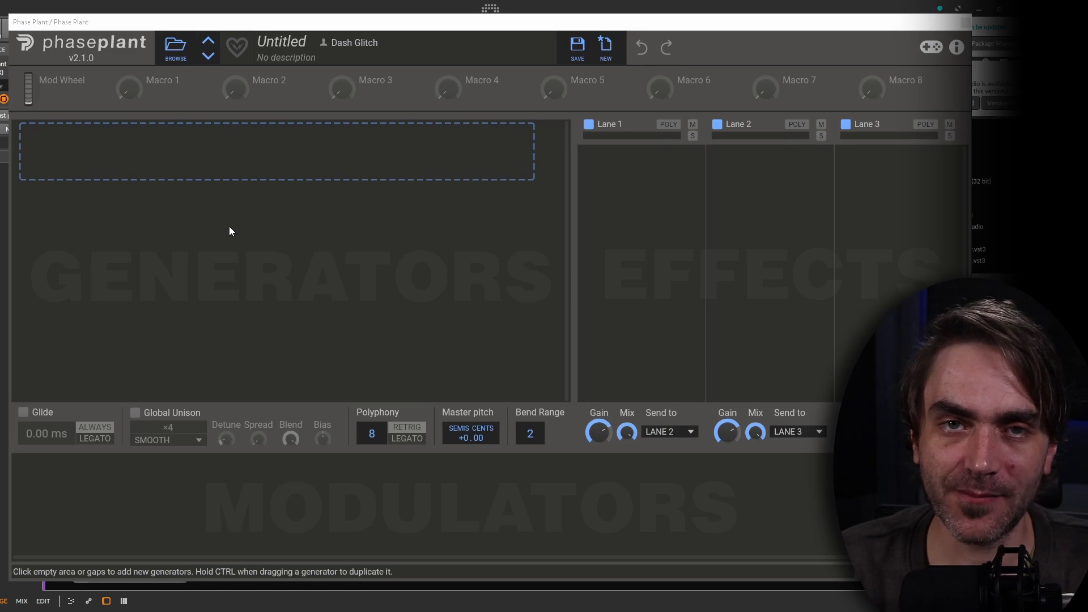
Add an Analog generator and a Filter effect on Lane 1.
click(140, 166)
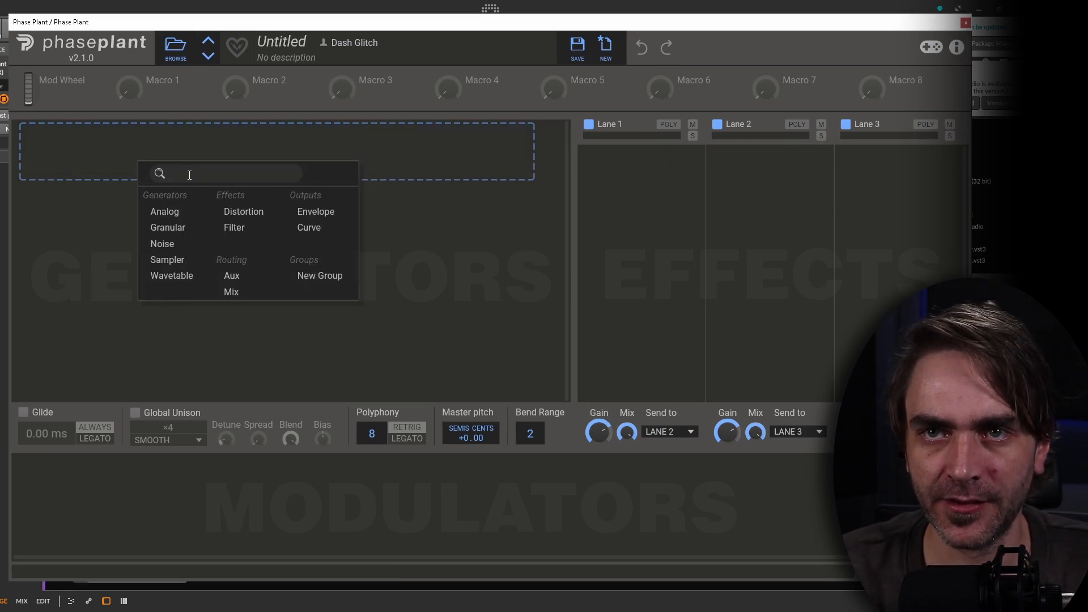
click(163, 218)
click(621, 175)
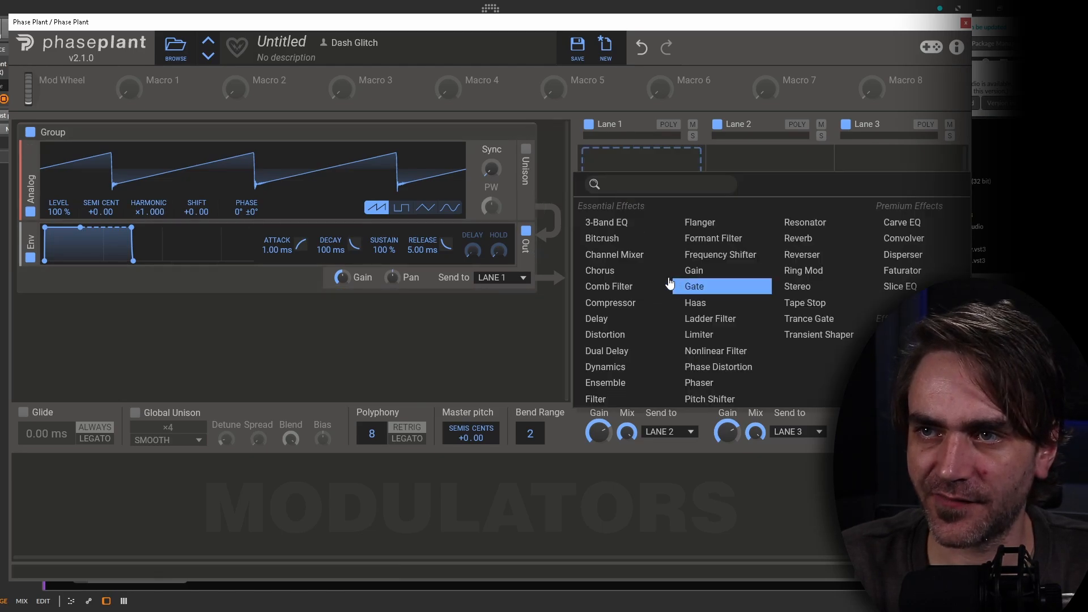
click(596, 399)
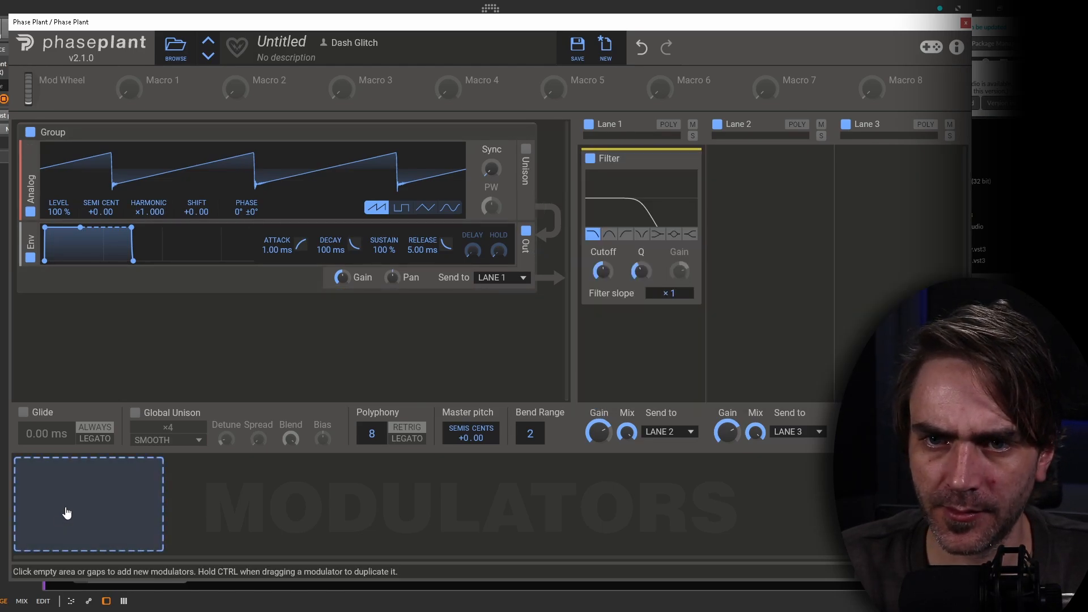
Add a Curve modulator and route it to the filter Cutoff.
click(66, 512)
click(91, 537)
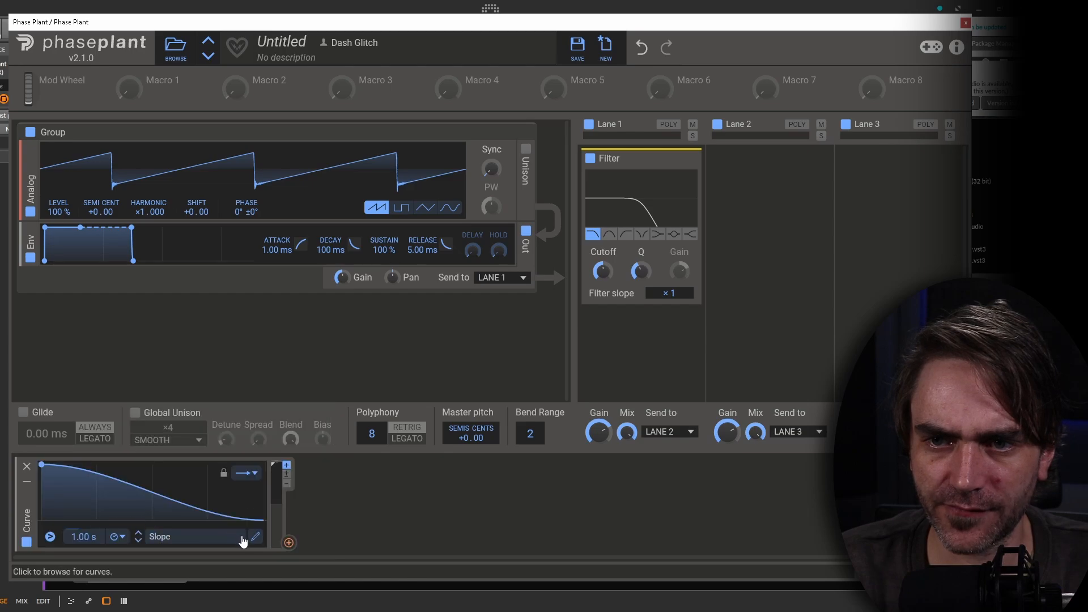
drag(289, 543, 604, 277)
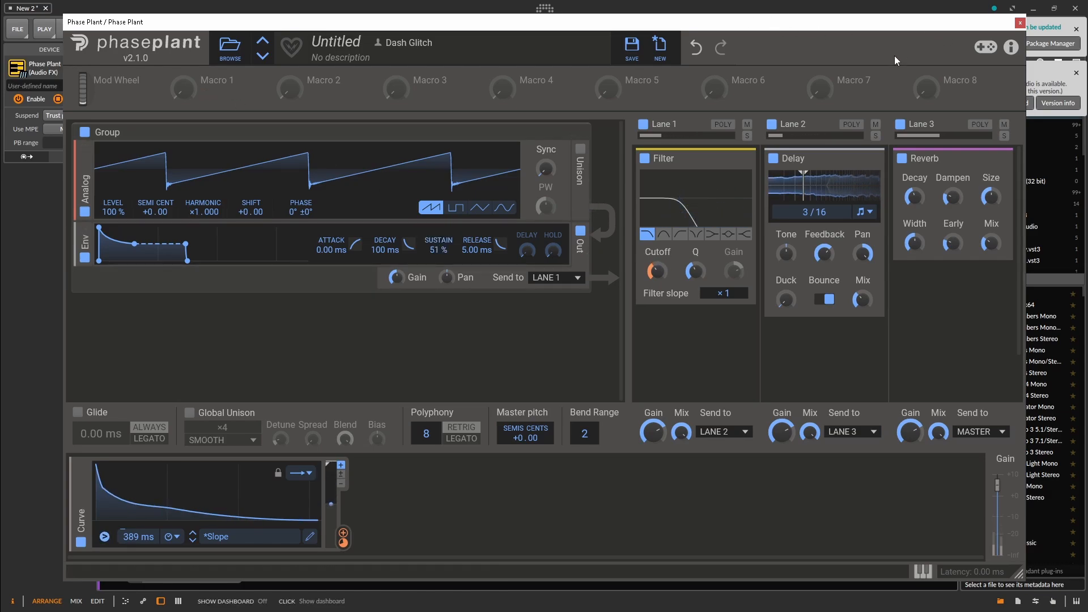
Reopen the Phase Plant window and set the Bend Range from 8 to 1 semitone.
click(1020, 23)
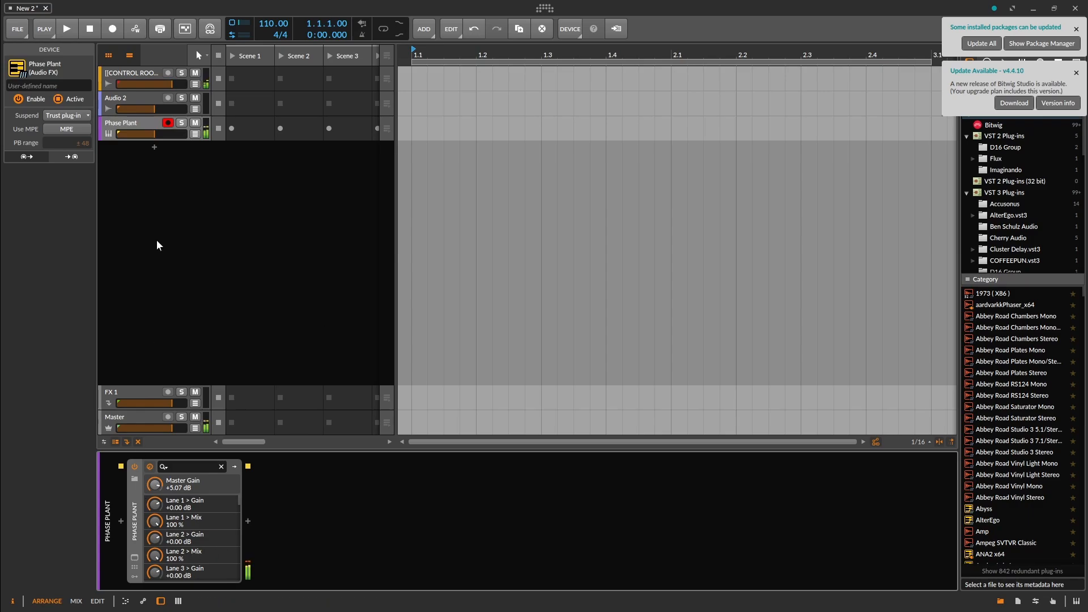
click(135, 559)
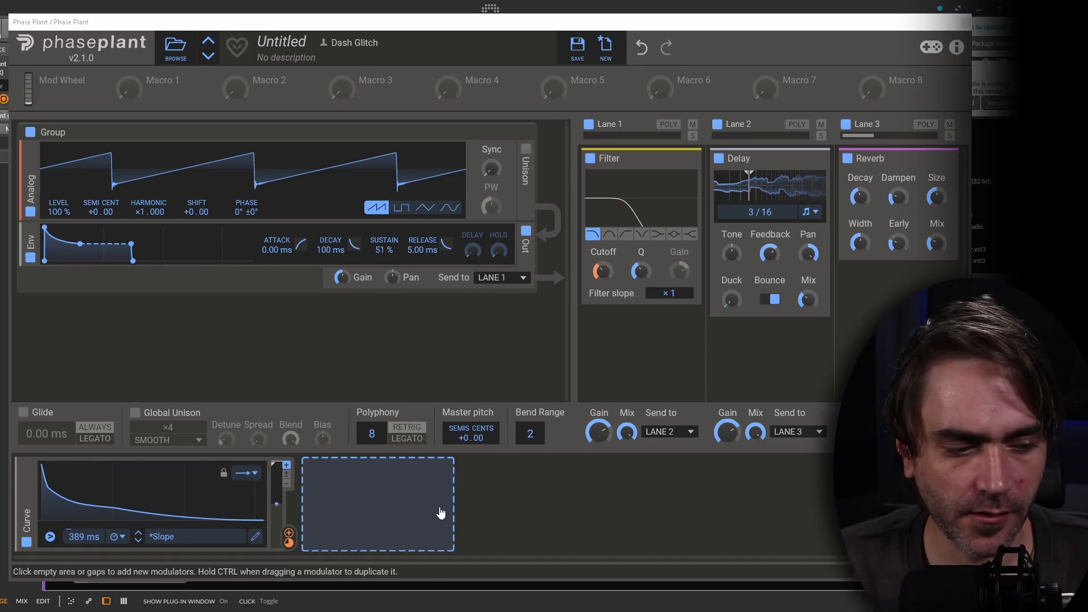
mouse_move(532, 435)
mouse_down()
mouse_move(532, 412)
mouse_move(532, 440)
mouse_up()
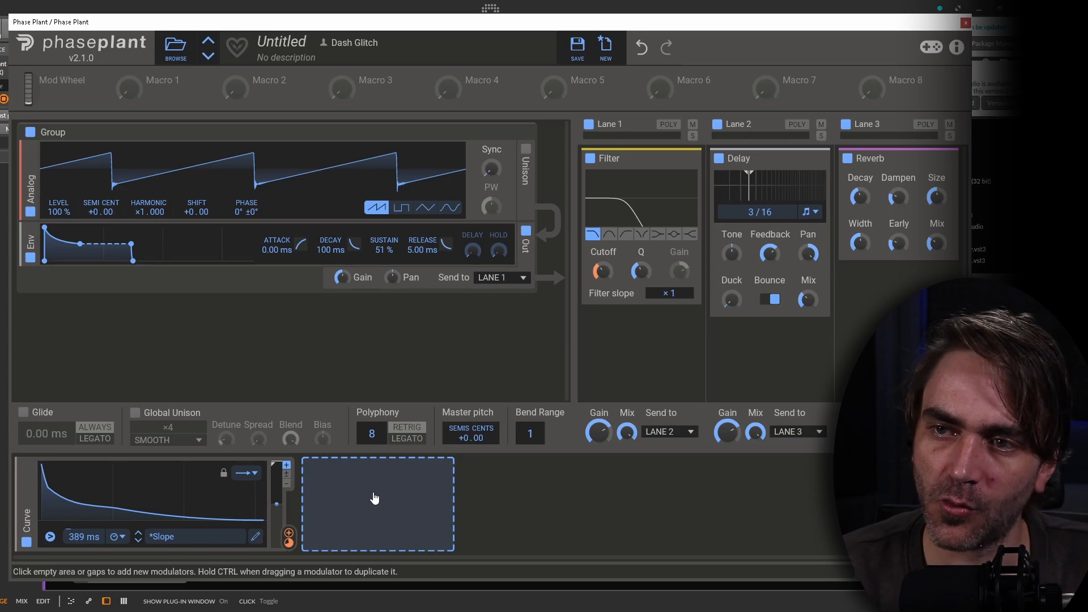
Remove an accidental Random modulator and add a Pitch Wheel modulator instead.
click(373, 493)
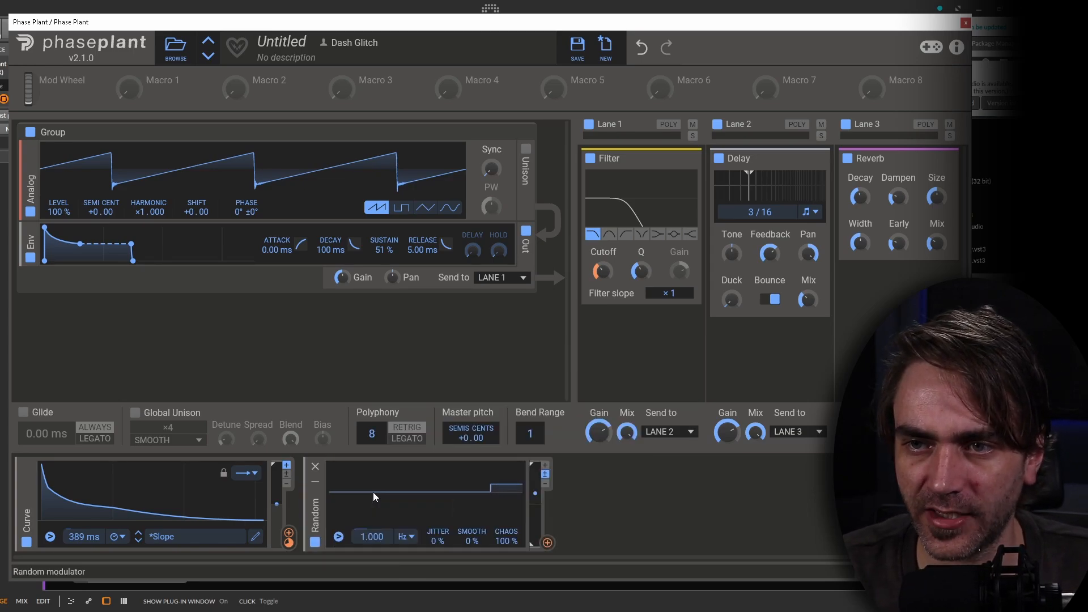
click(314, 466)
click(363, 504)
click(363, 507)
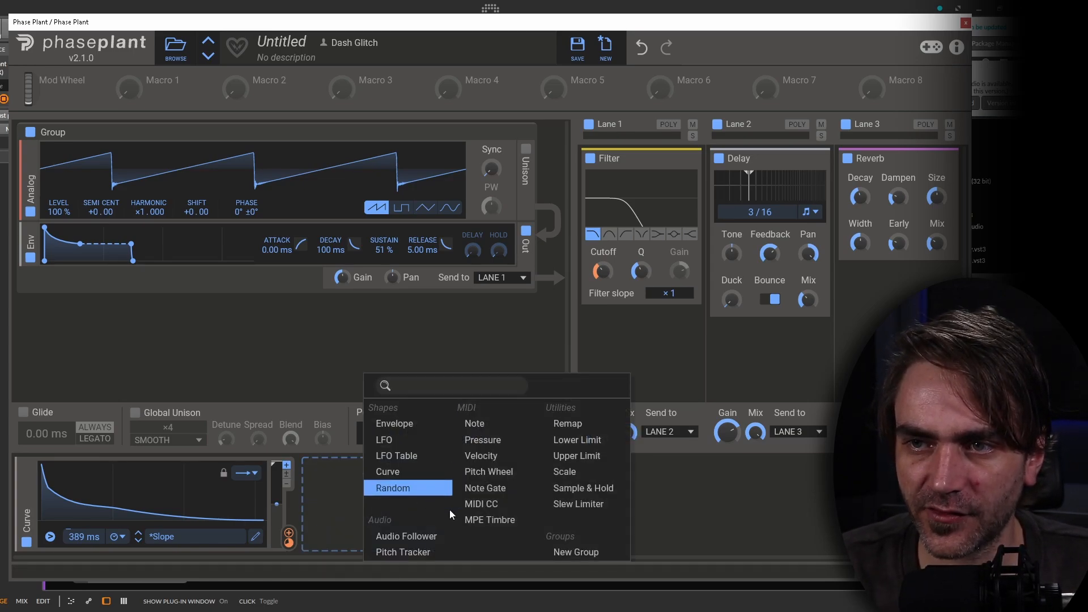
click(502, 474)
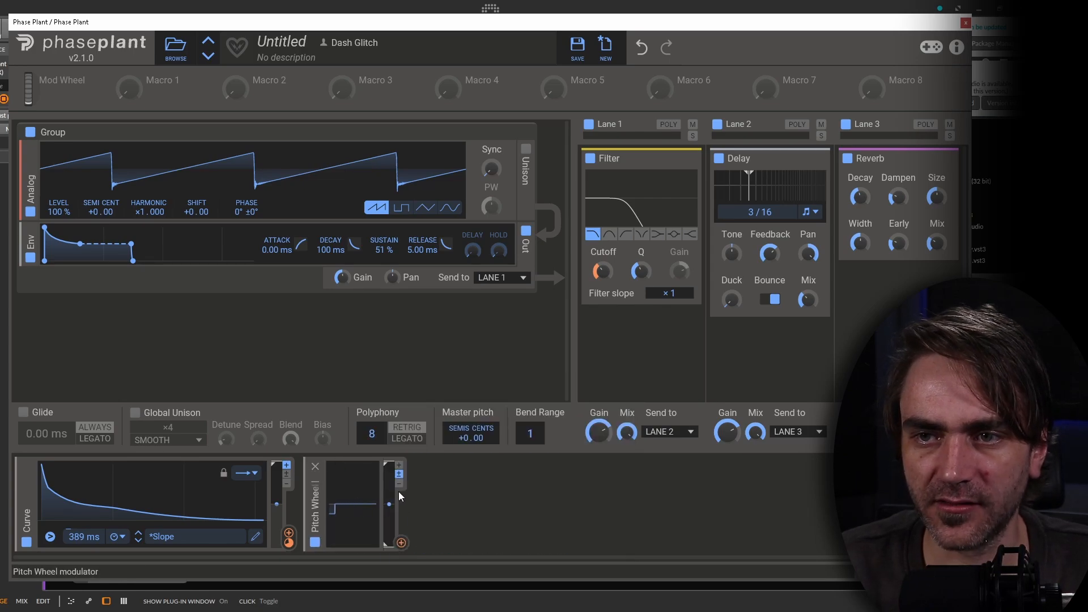
Add a Remap modulator, duplicate it, and route the Pitch Wheel into both Remaps.
click(441, 503)
click(687, 429)
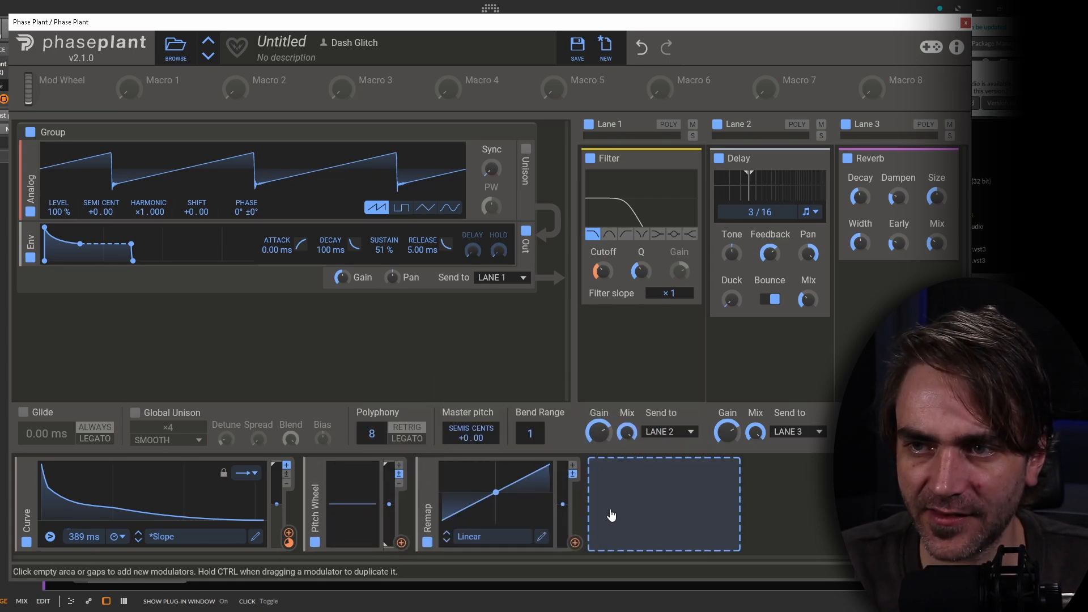
drag(428, 512, 626, 497)
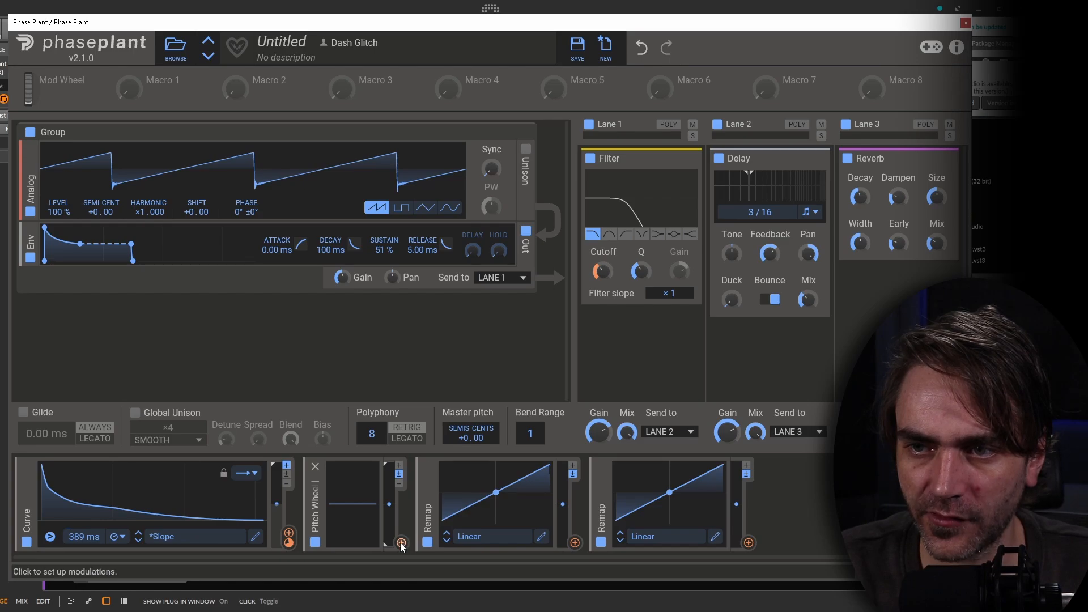
drag(401, 546, 335, 508)
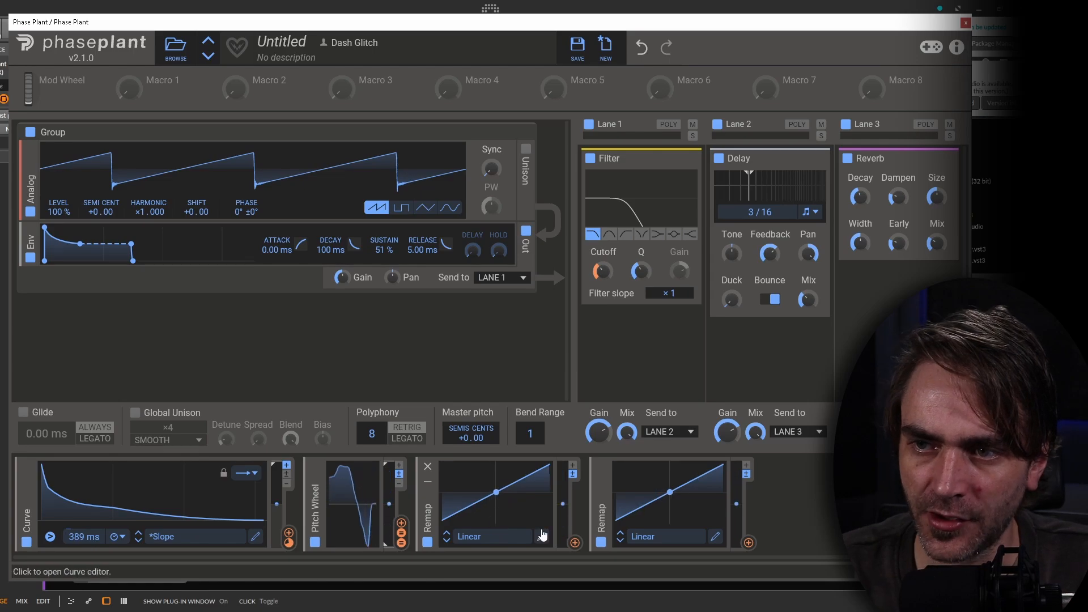
Reshape the first Remap curve with a sharp centre node so it rises then levels off.
click(494, 498)
click(503, 305)
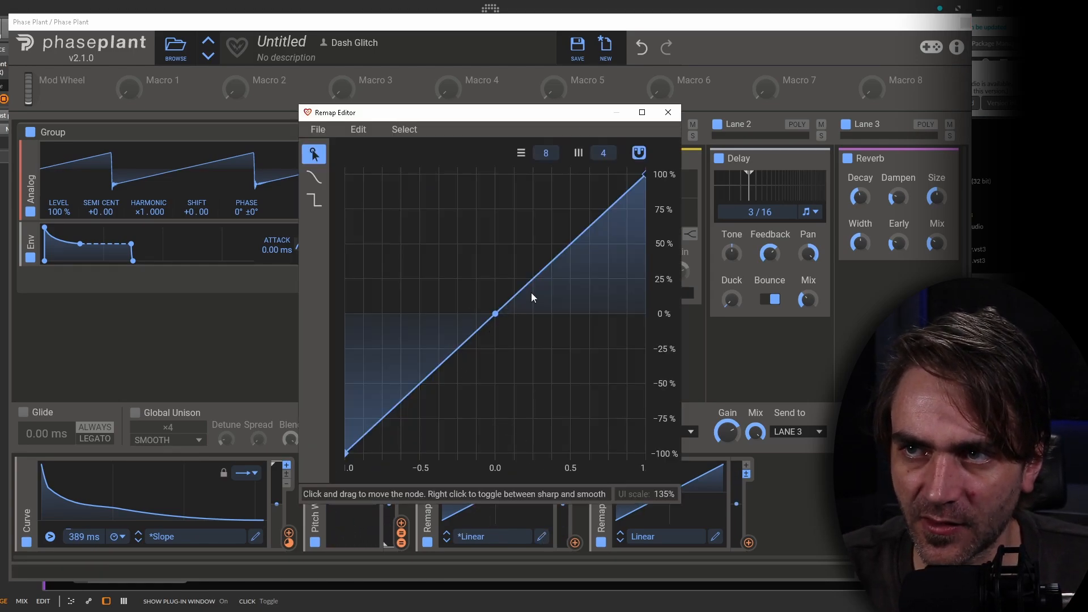
drag(644, 172, 645, 314)
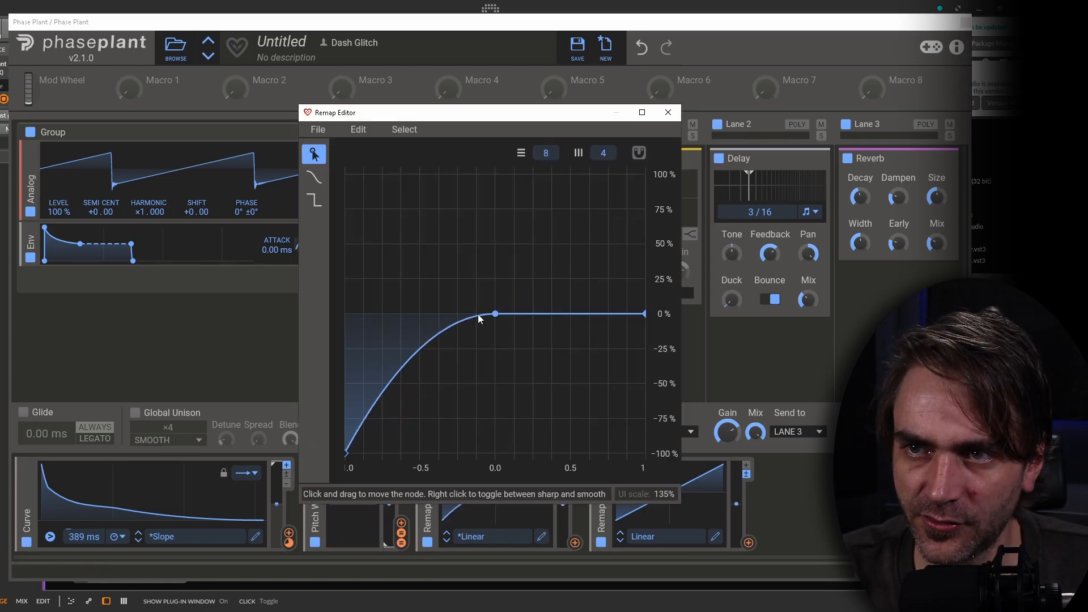
right_click(495, 314)
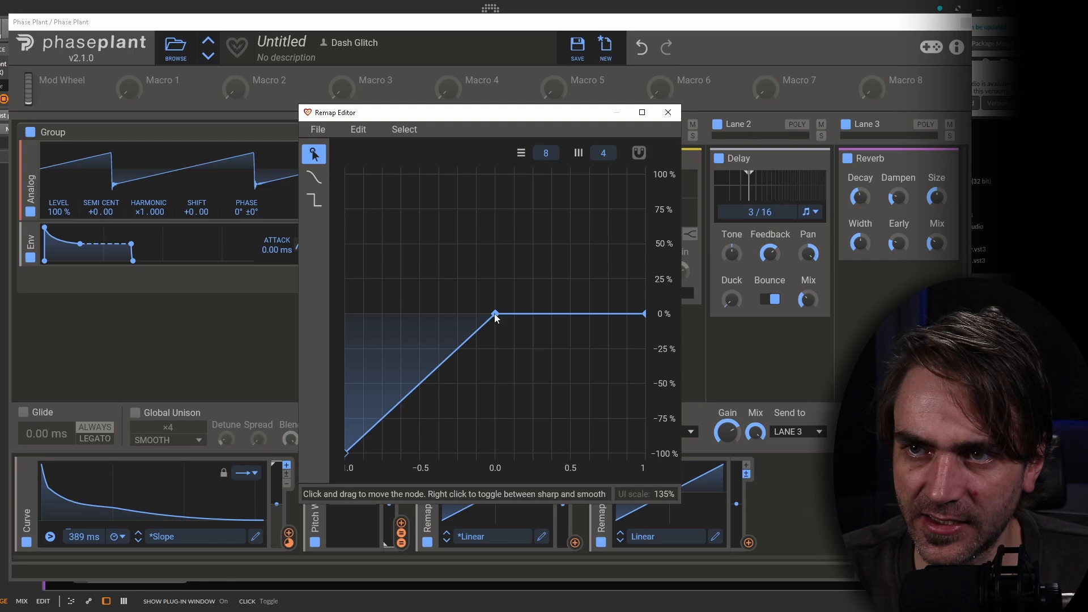
click(667, 114)
Reshape the second Remap curve to hold 0% through the lower half, keeping the centre node sharp.
click(716, 536)
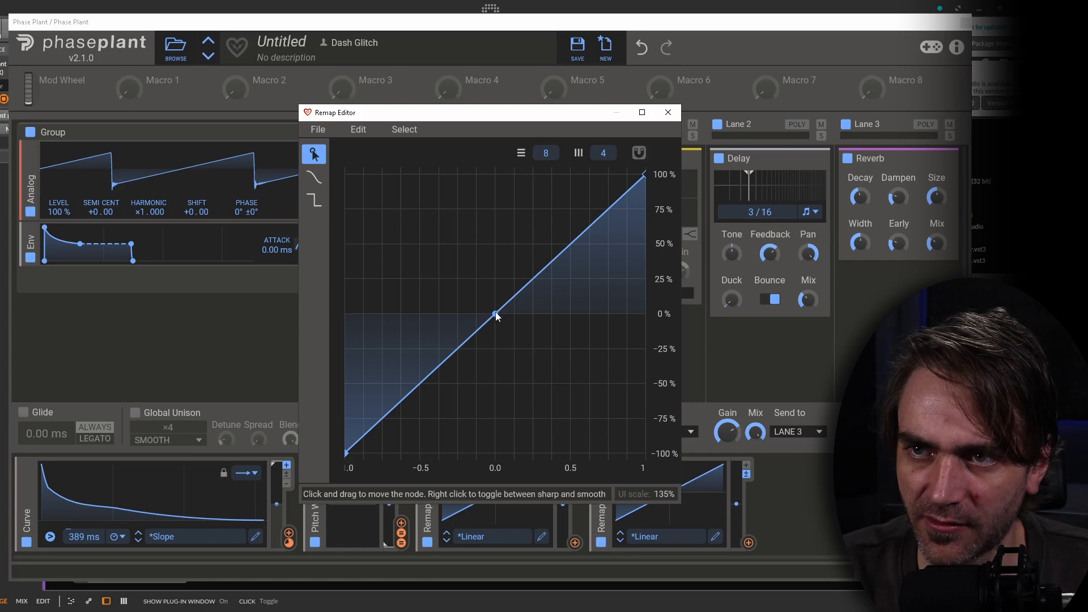
drag(350, 446, 352, 312)
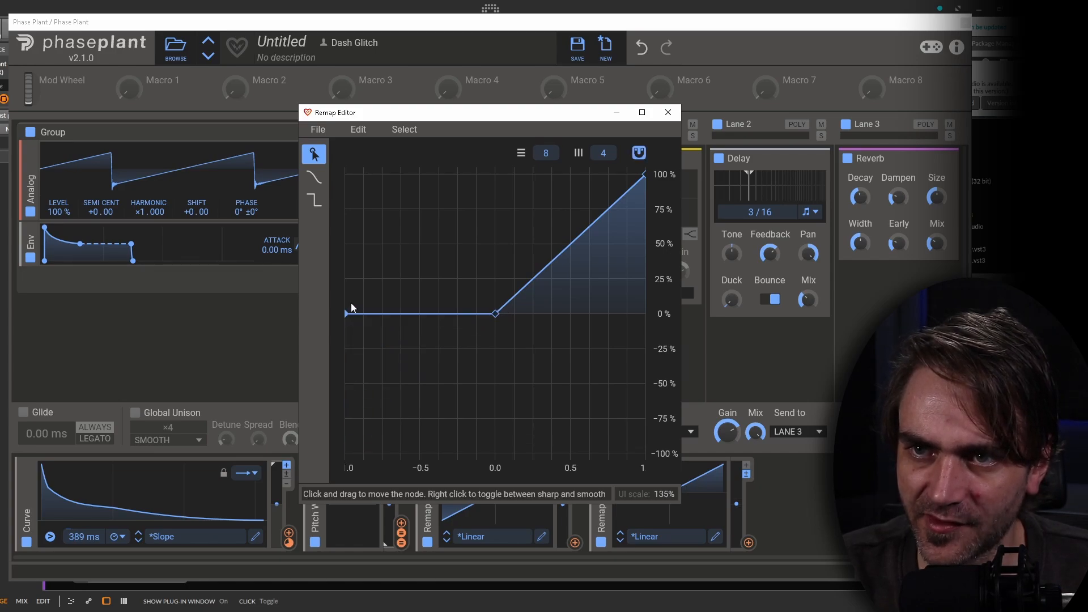
right_click(497, 313)
right_click(498, 314)
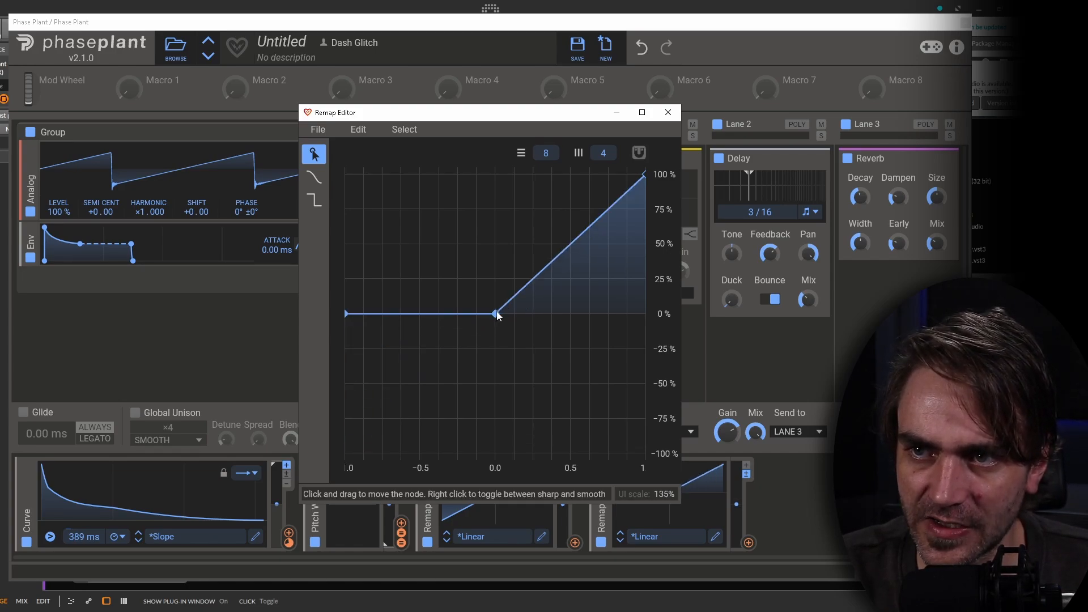
click(669, 113)
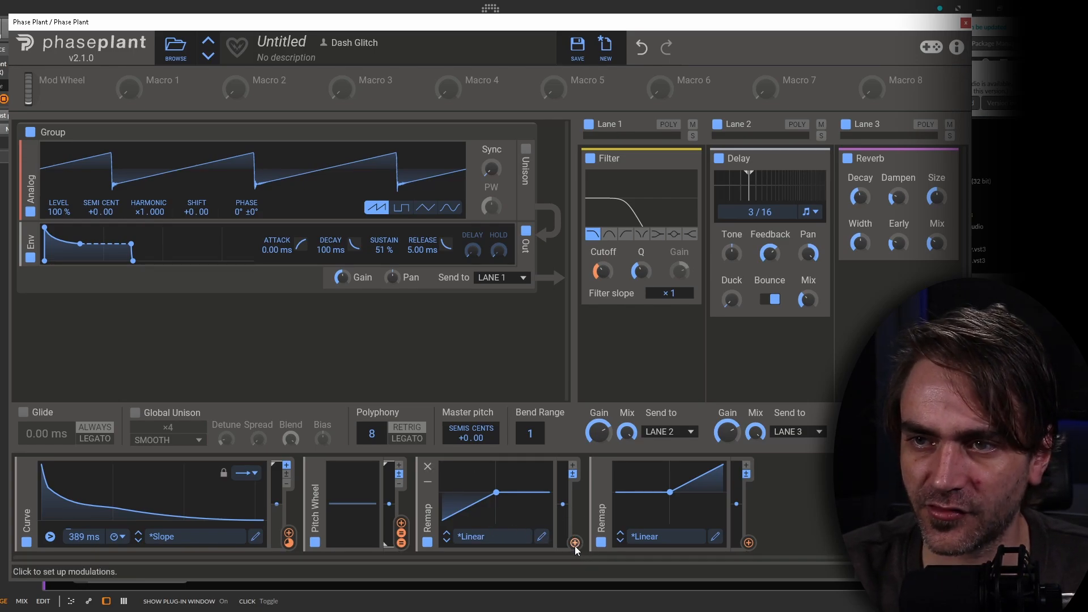
Route the first Remap to Master pitch with a +1.00 modulation amount.
drag(575, 542, 470, 451)
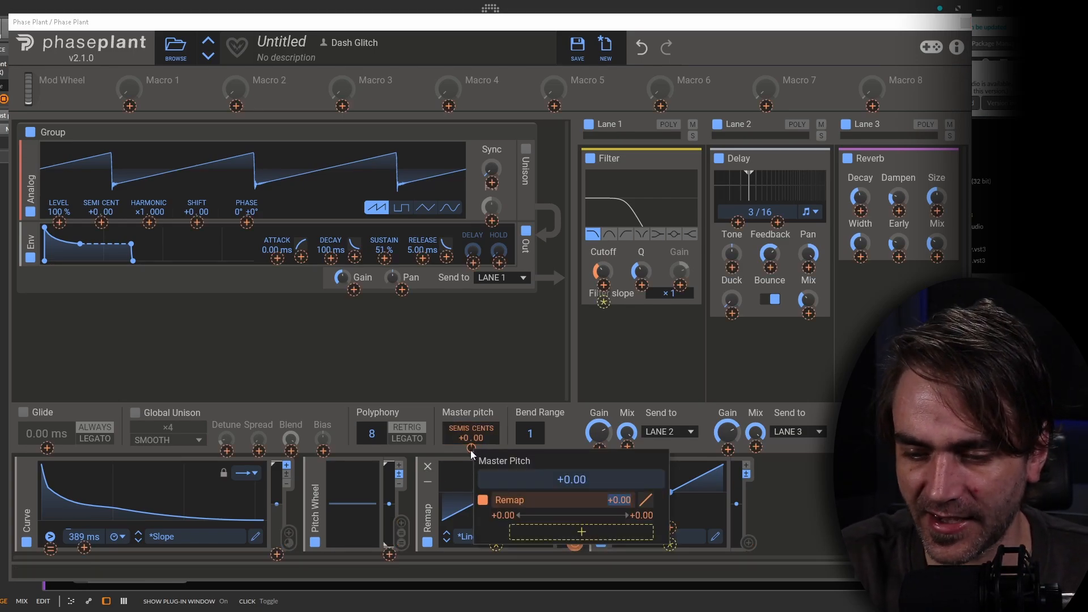
text(1)
key(Return)
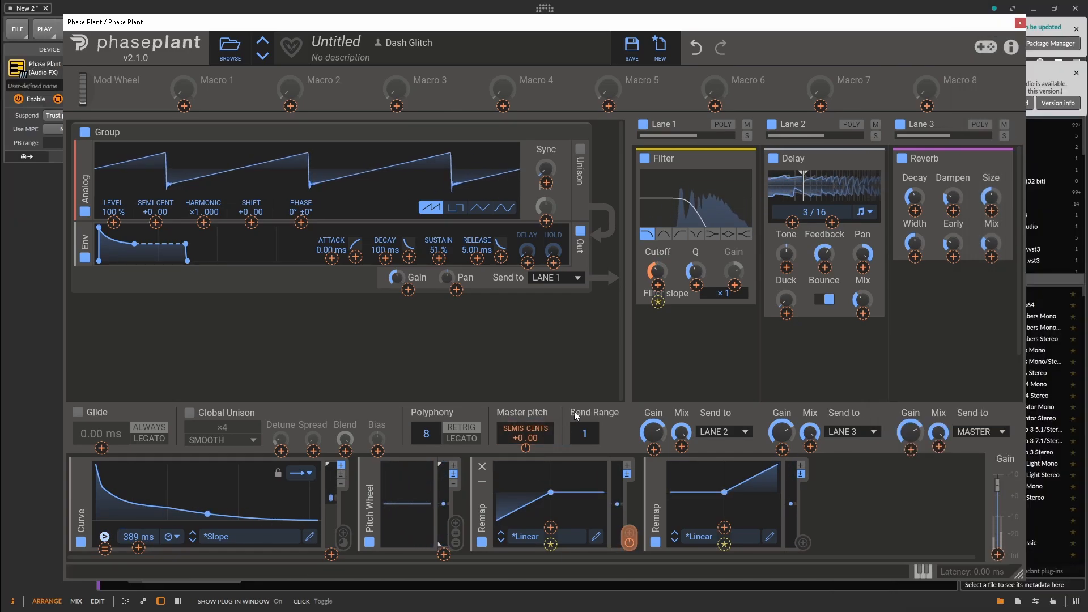
click(574, 411)
Raise the envelope attack and add an attack node to the Curve modulator's shape.
drag(322, 253, 322, 227)
click(310, 537)
drag(138, 536, 138, 364)
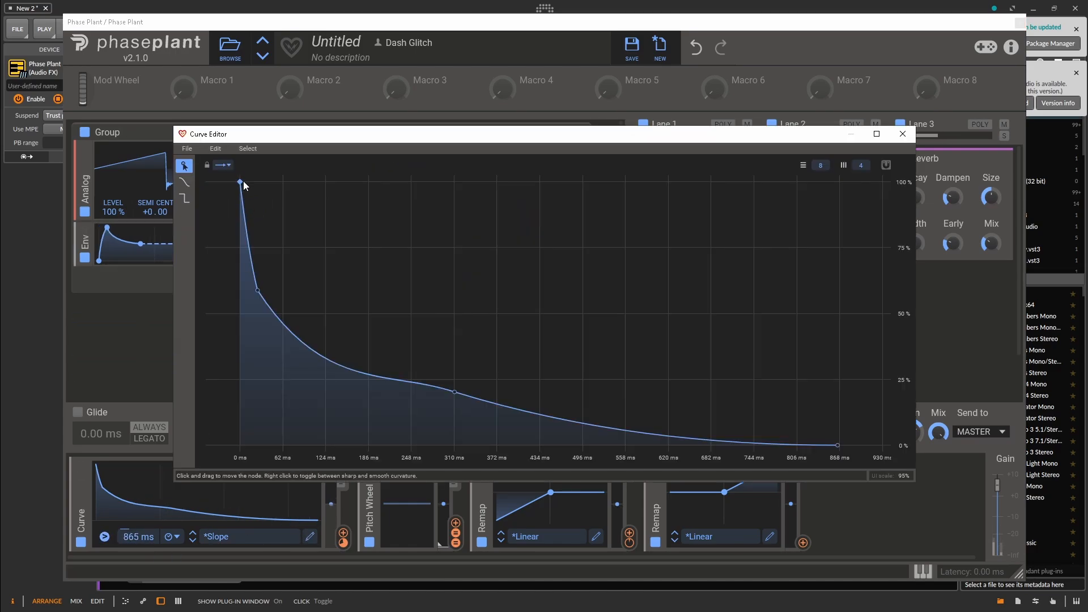
Reshape the Curve modulator into a broad hump starting from 0%.
double_click(245, 182)
drag(240, 182, 174, 548)
drag(257, 290, 328, 297)
drag(245, 182, 284, 182)
drag(328, 297, 401, 358)
click(903, 134)
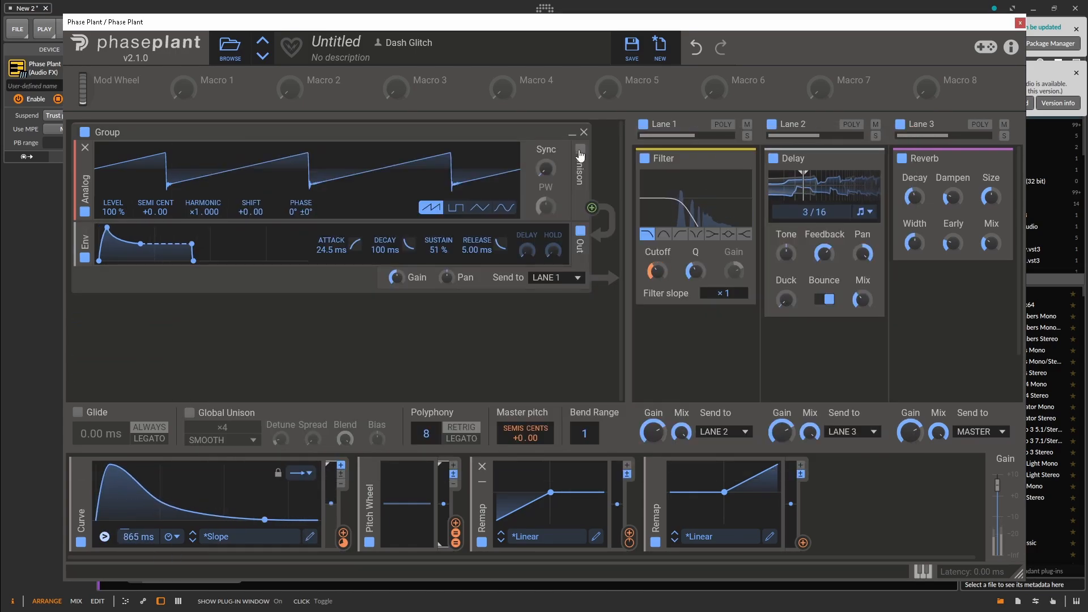
Turn on oscillator unison and set the envelope attack to 6.31 ms and sustain to 83%.
click(580, 149)
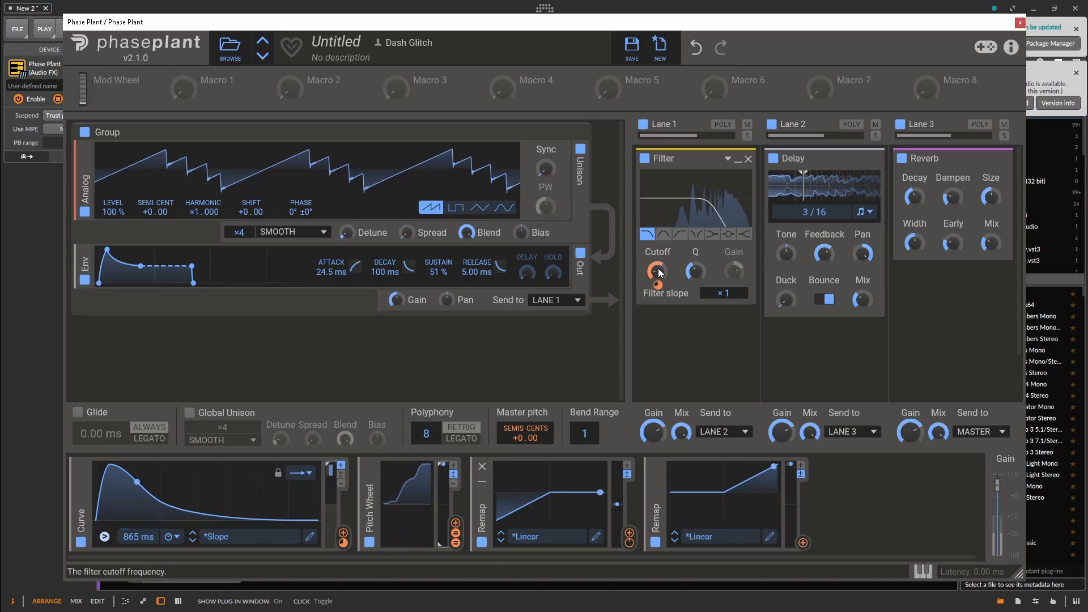
drag(332, 272, 332, 295)
drag(439, 272, 439, 248)
Lower the Curve modulator's peak and raise a point in its tail.
click(310, 537)
drag(274, 182, 272, 255)
drag(486, 401, 768, 382)
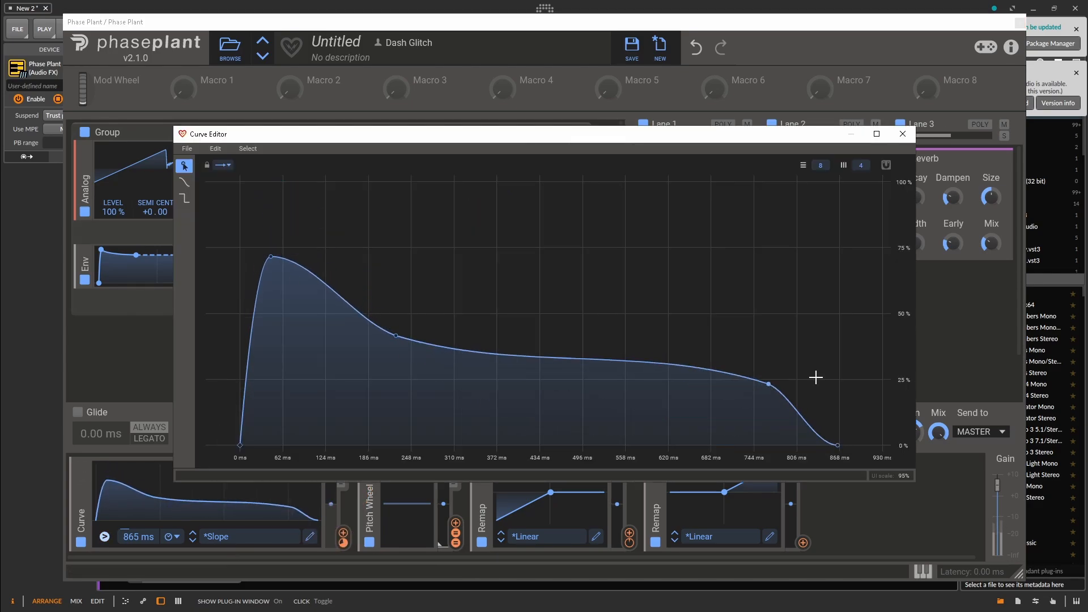
click(908, 132)
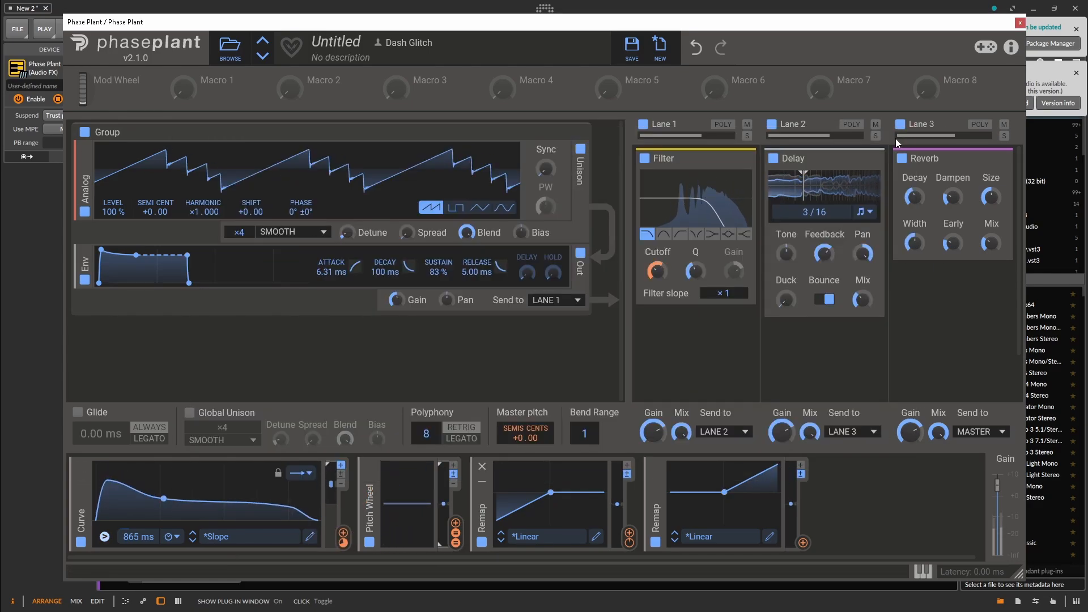
Set envelope decay to 1.30 s, sustain to 91%, and the Curve rate to 2.13 s.
drag(385, 272, 385, 249)
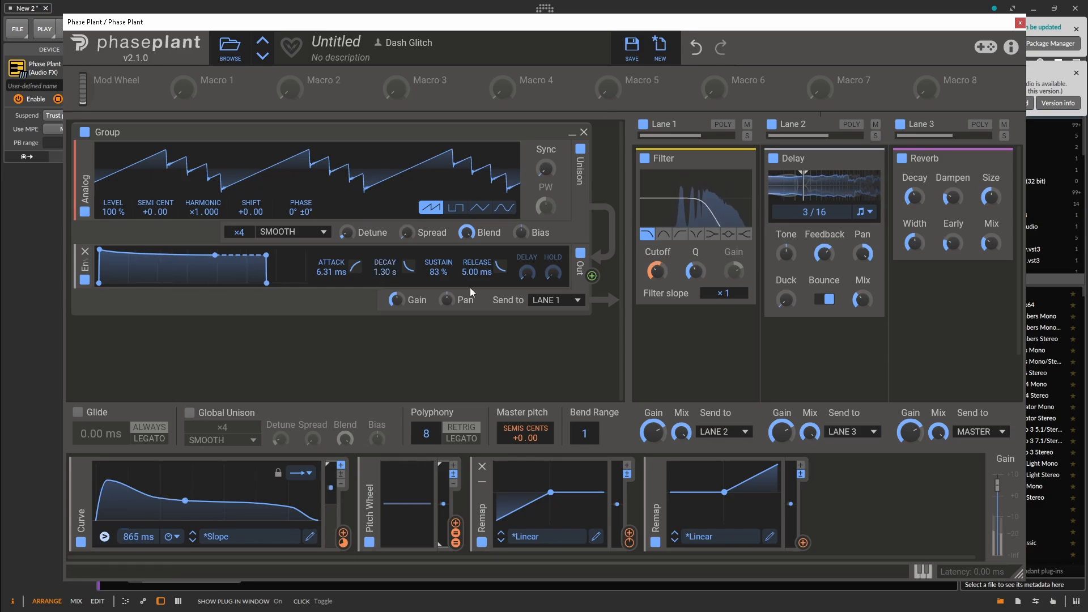
drag(438, 272, 477, 254)
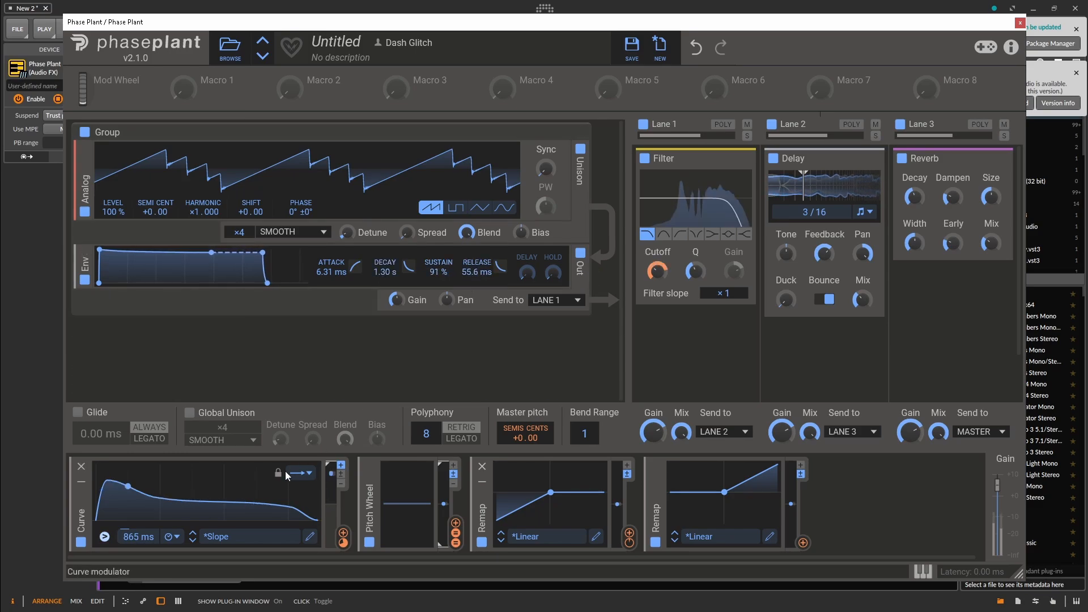
drag(139, 537, 139, 517)
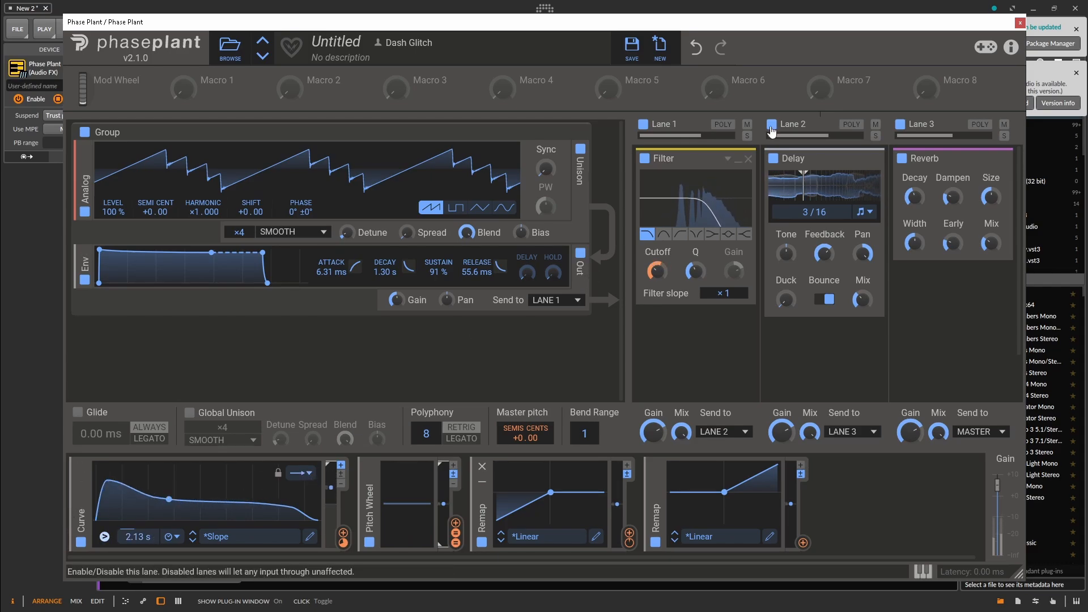
Remove the Lane 1 filter and switch the Analog oscillator waveform from saw to sine.
click(748, 160)
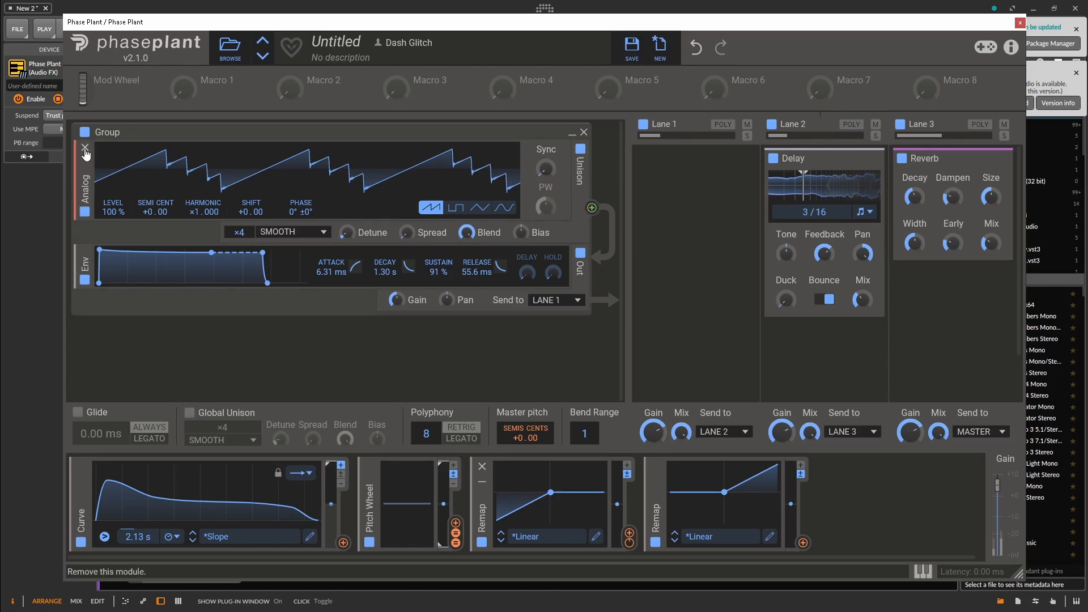
click(504, 207)
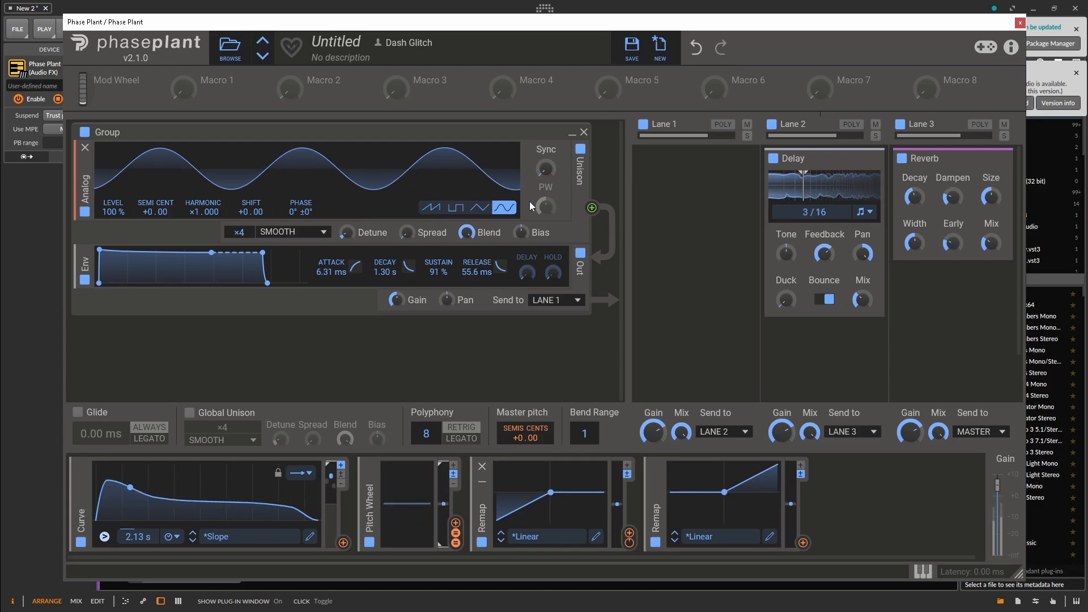
Lengthen the amp envelope attack to 201 ms.
drag(355, 266, 356, 241)
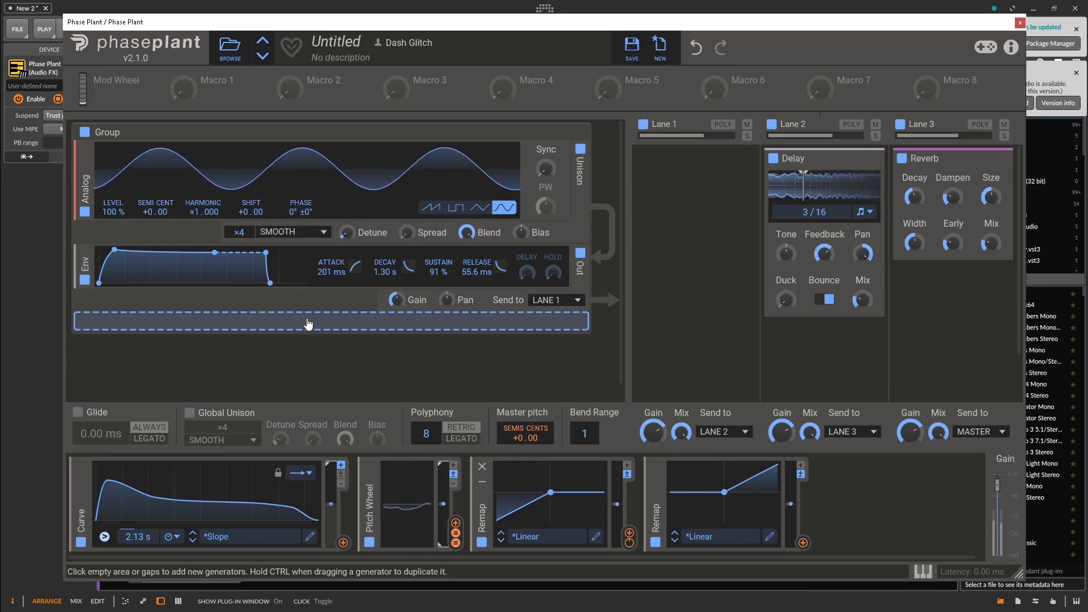
Reduce polyphony from 8 to 1 and turn on glide at 148 ms.
drag(436, 435, 270, 467)
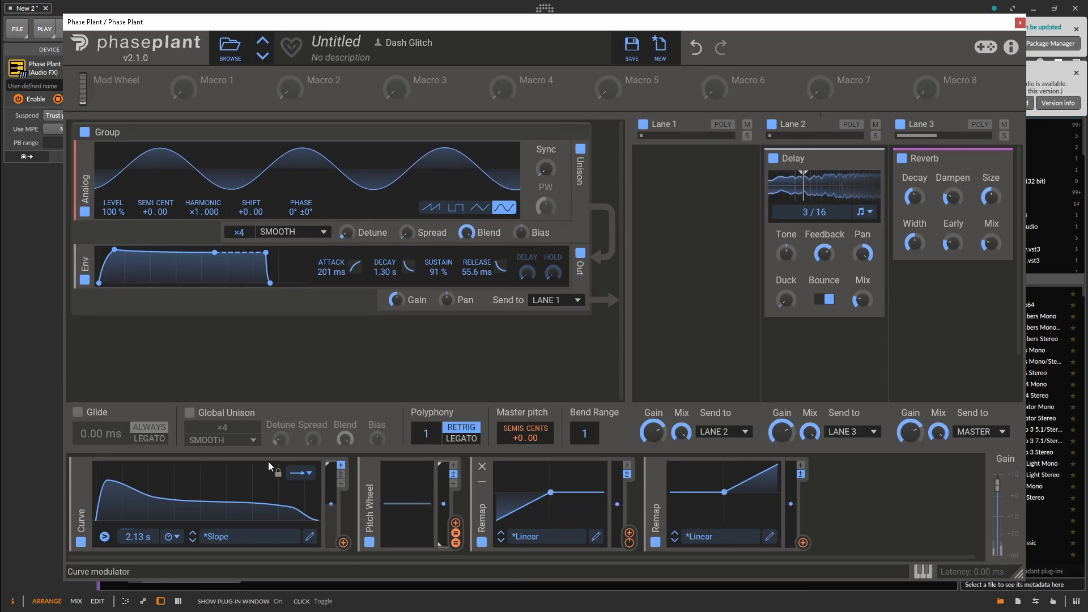
click(78, 412)
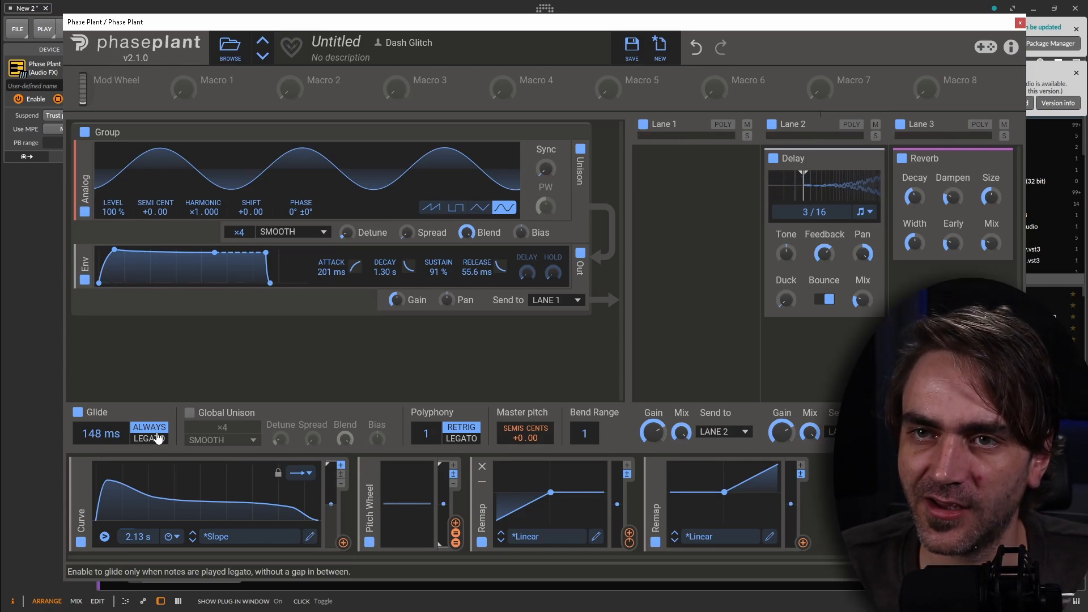
Add an LFO modulator and load the Sine shape for it.
click(845, 499)
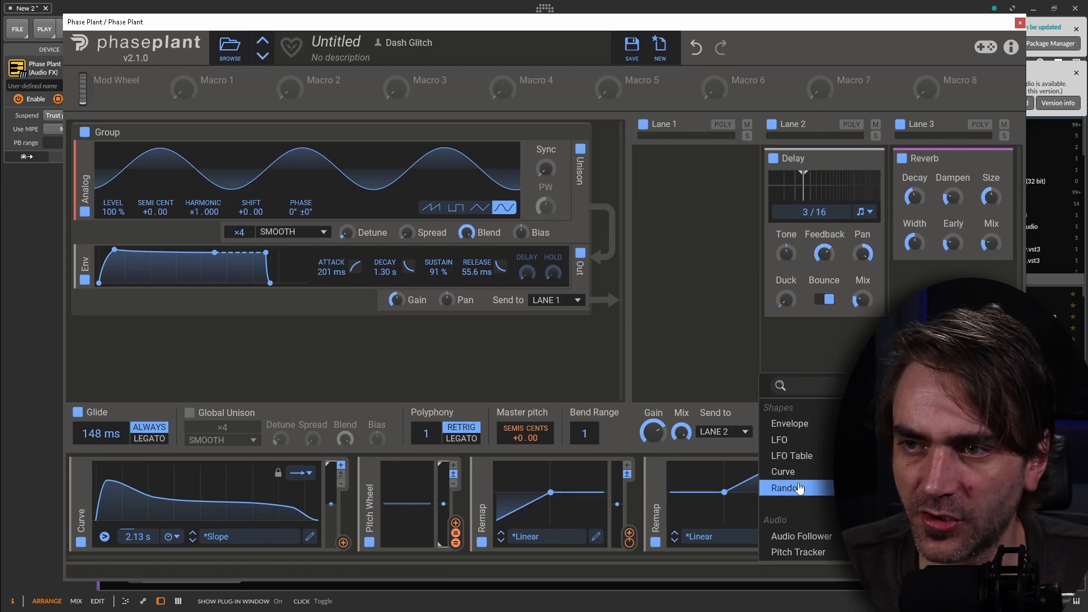
click(788, 444)
click(777, 493)
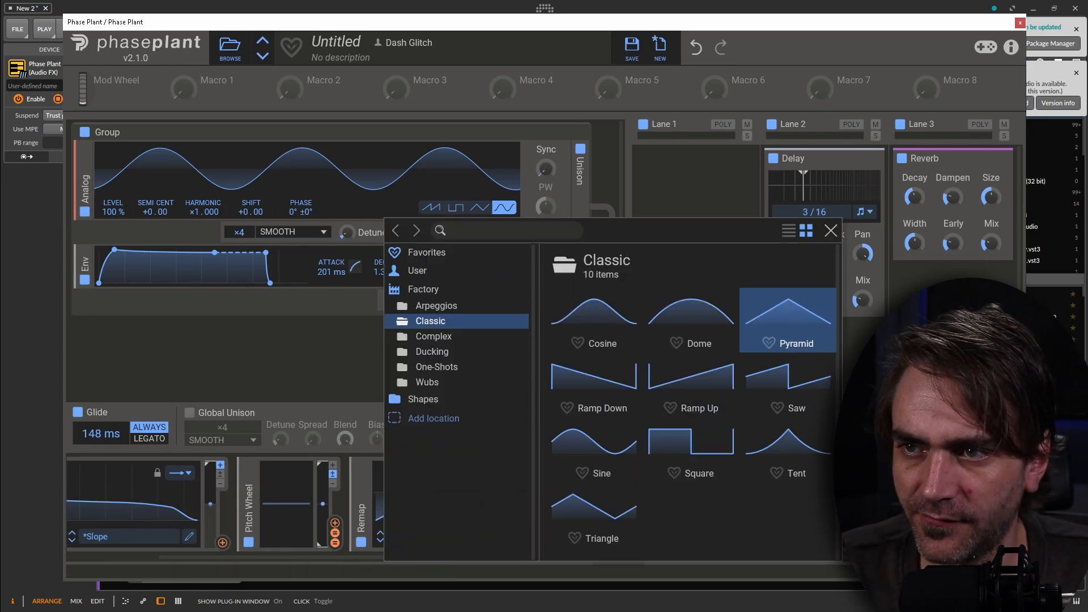
click(584, 430)
click(286, 353)
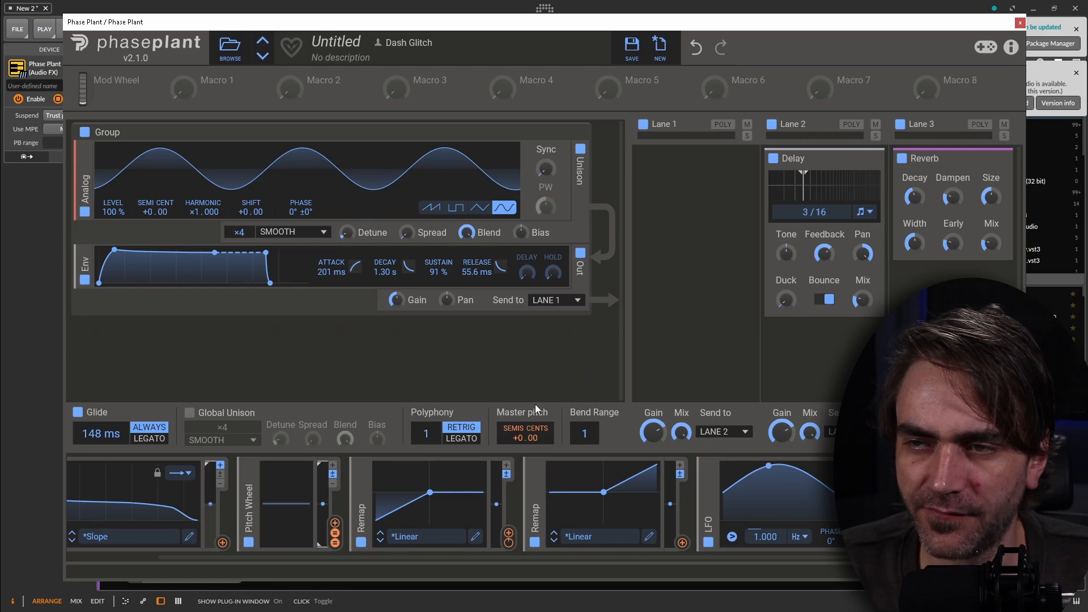
Link the Mod Wheel to the LFO's output depth.
click(98, 93)
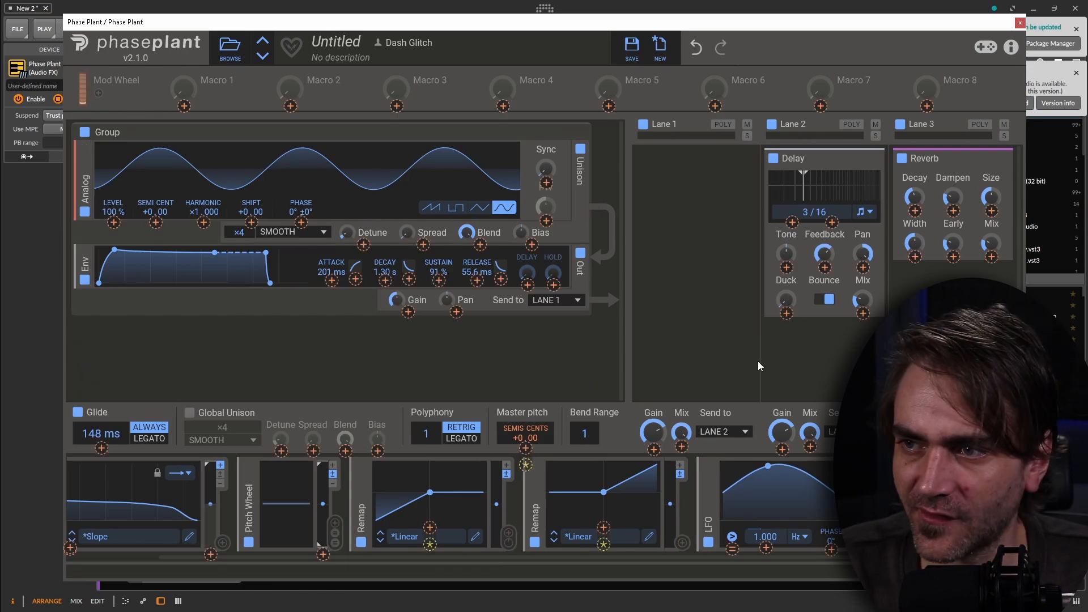
drag(988, 555, 988, 505)
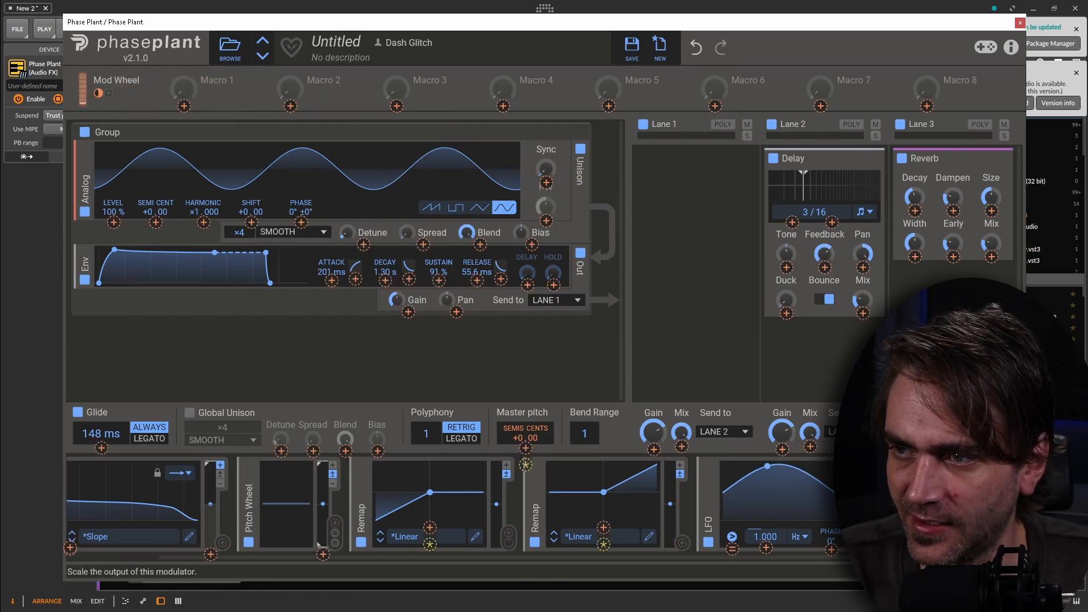
click(988, 505)
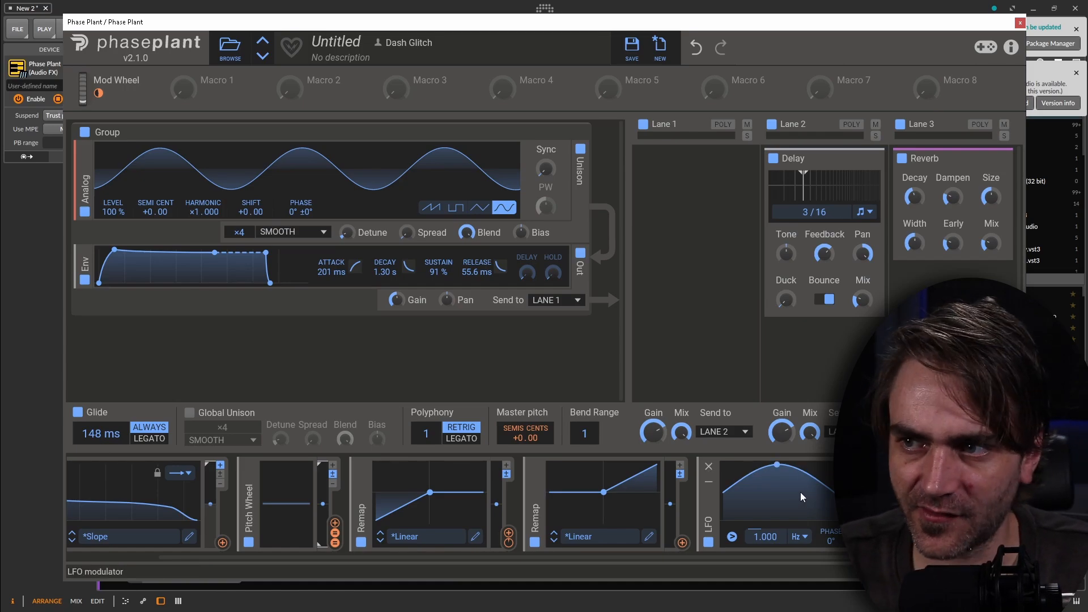
click(1000, 542)
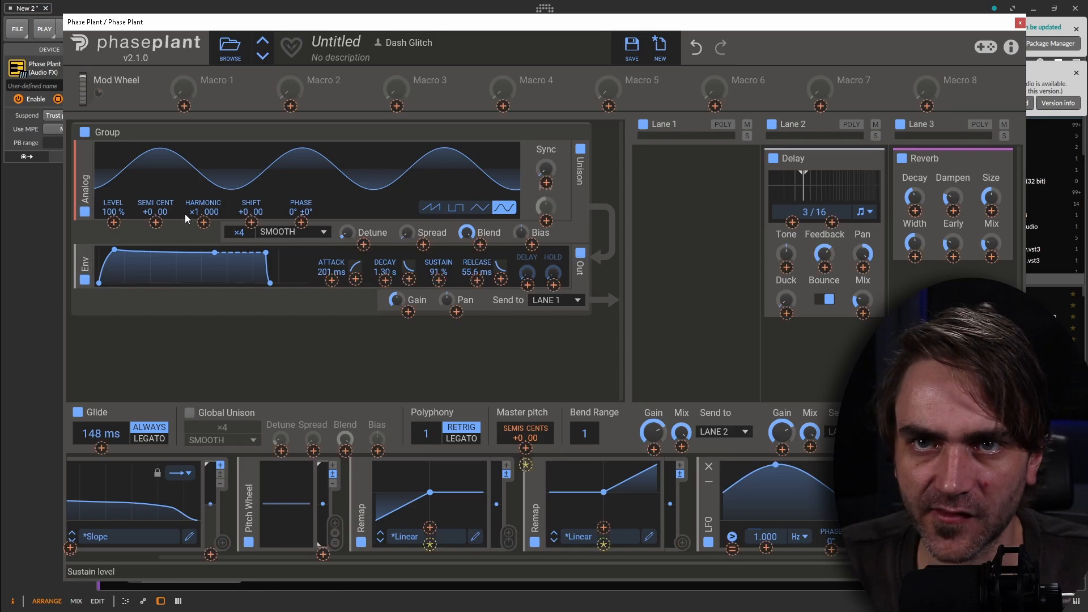
Route the LFO to the oscillator SHIFT knob with a set depth, and link the Mod Wheel to the LFO.
drag(157, 228, 156, 227)
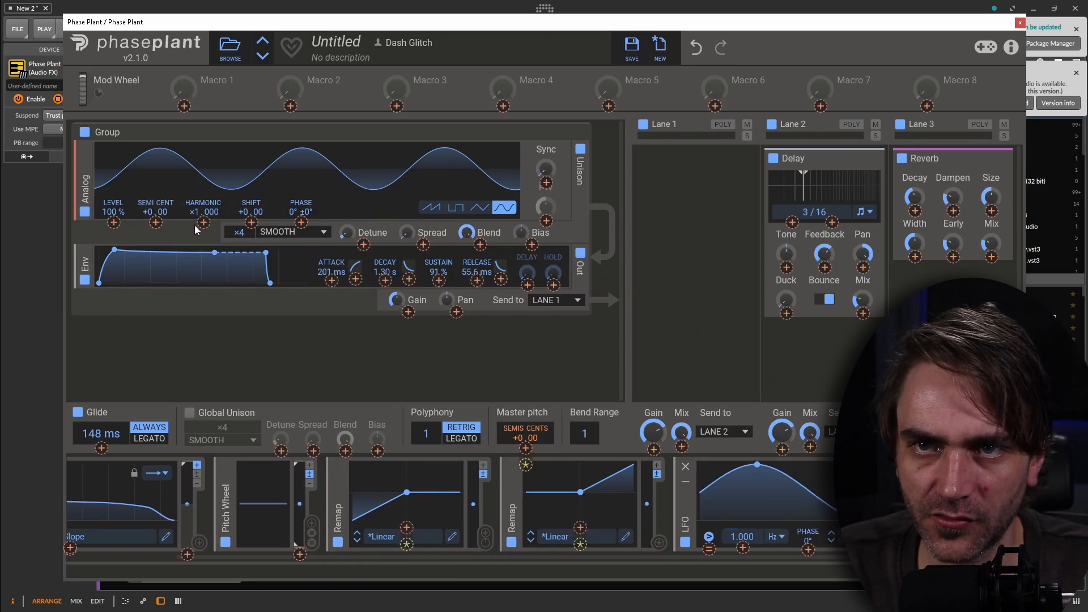
click(252, 222)
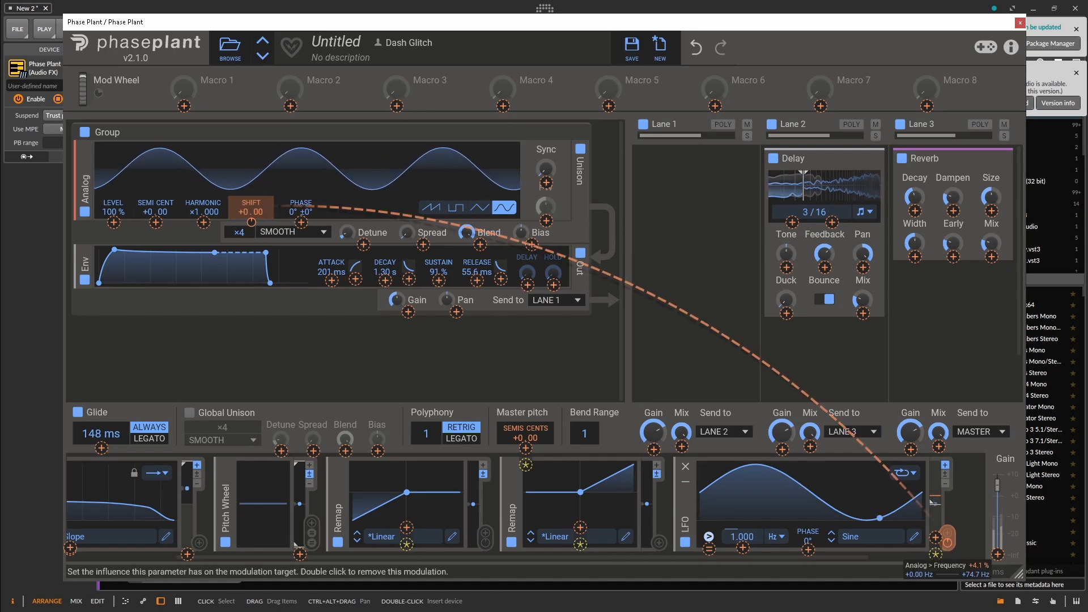
drag(948, 543, 948, 525)
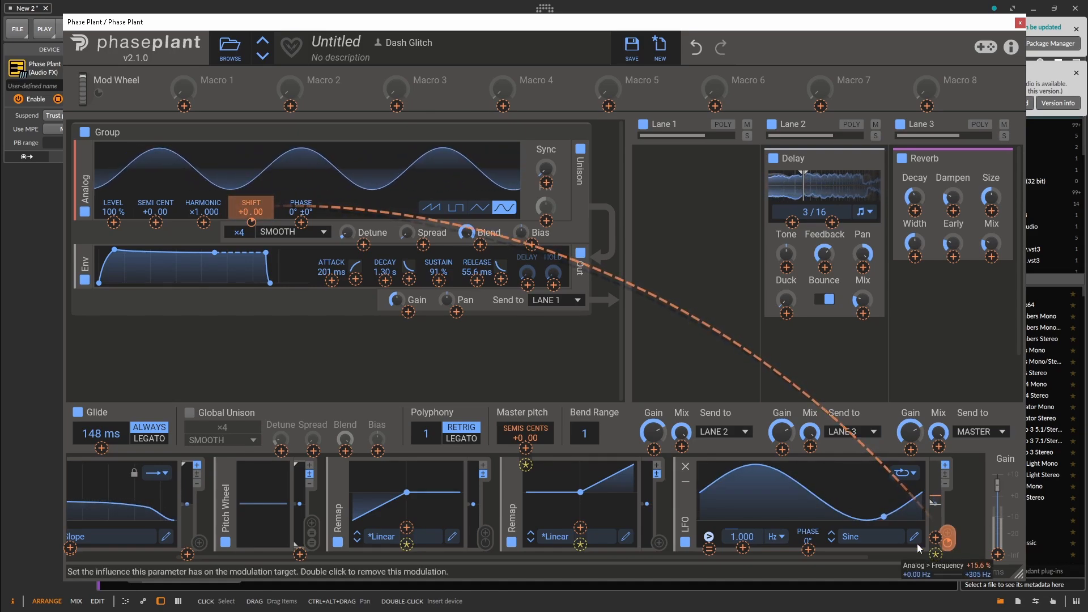
click(111, 97)
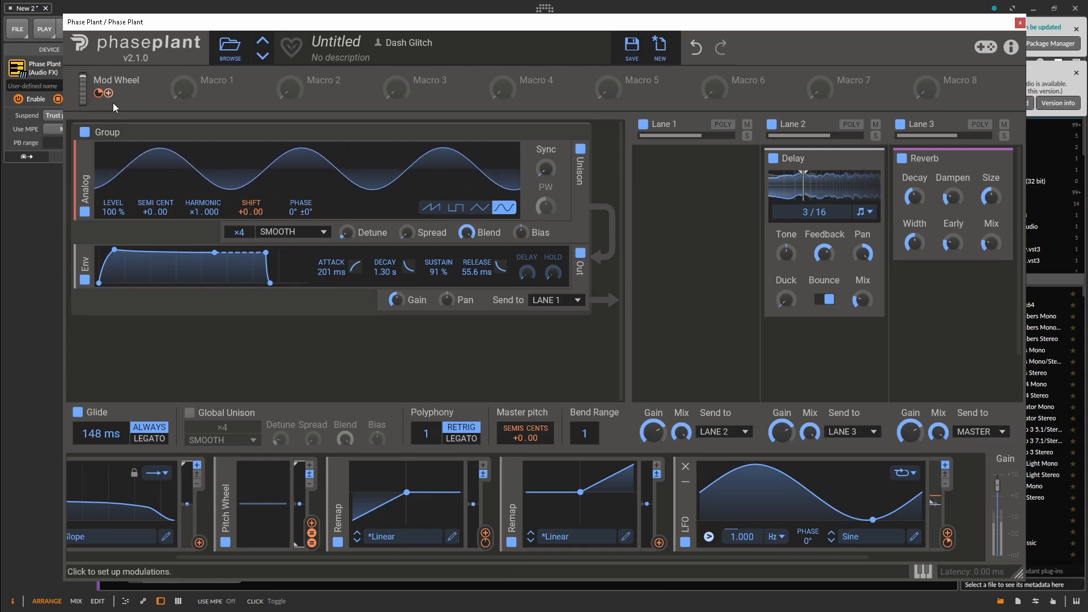
drag(109, 93, 743, 535)
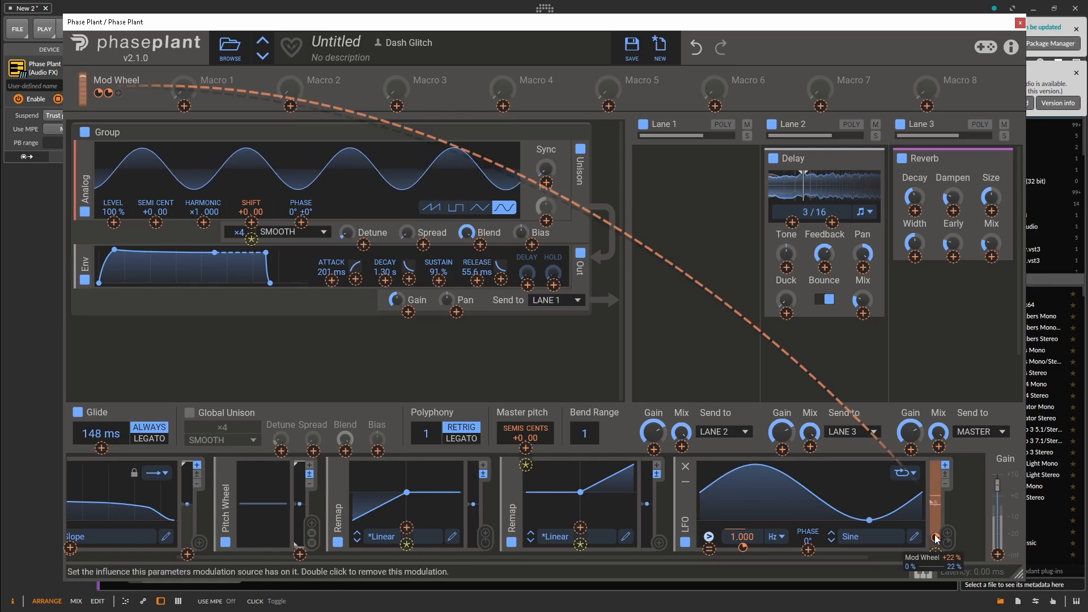
Lower the Mod Wheel's modulation depth on the LFO from +22% to +12%.
drag(936, 537, 936, 537)
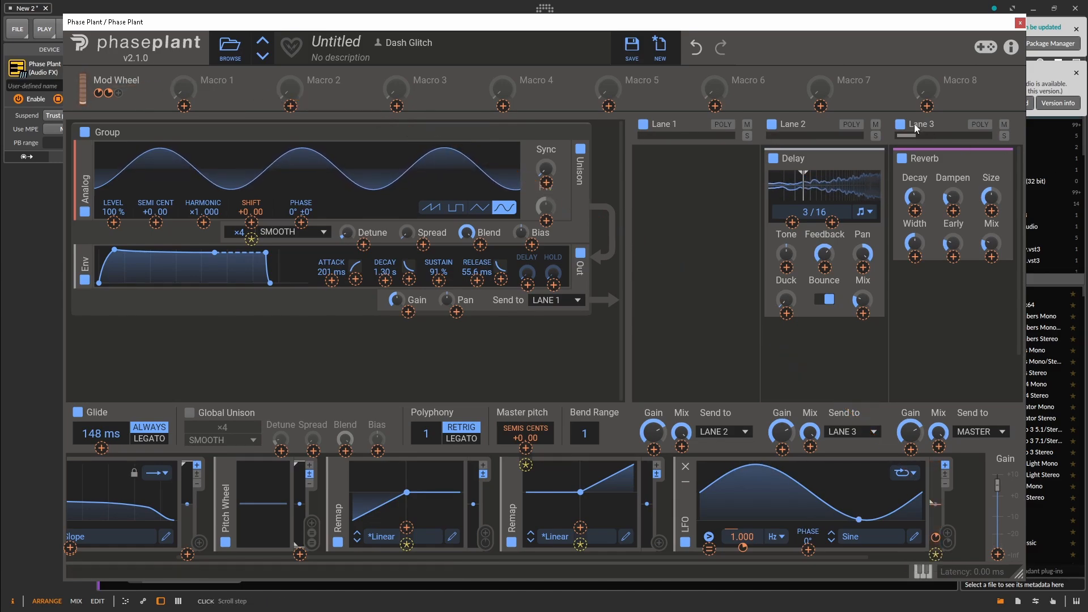
Save the patch as preset 'Theremin', then replace Phase Plant with Vital on the track.
click(630, 51)
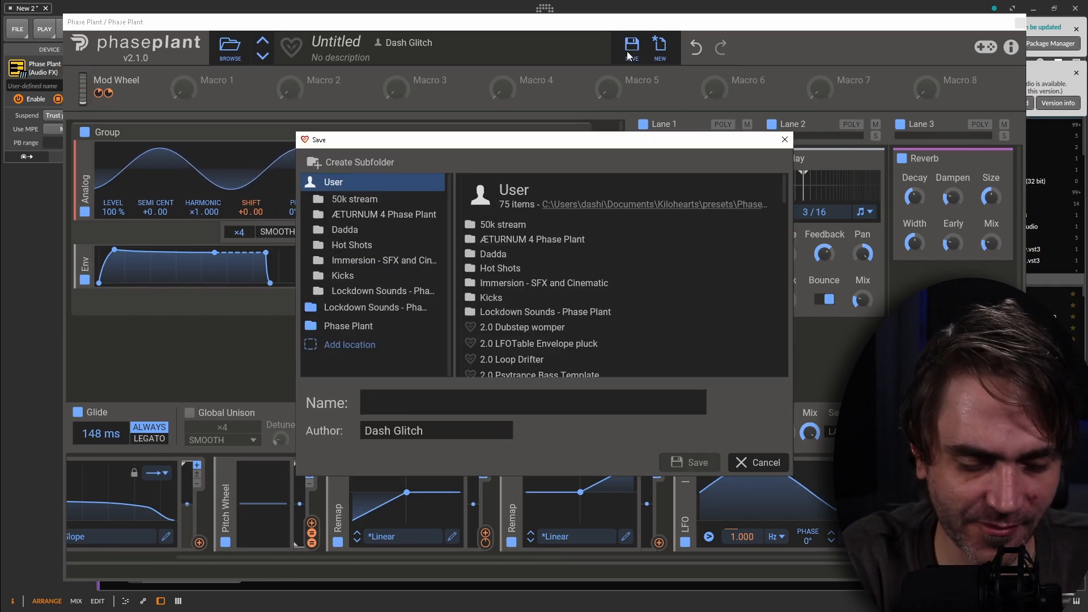
text(Theremin)
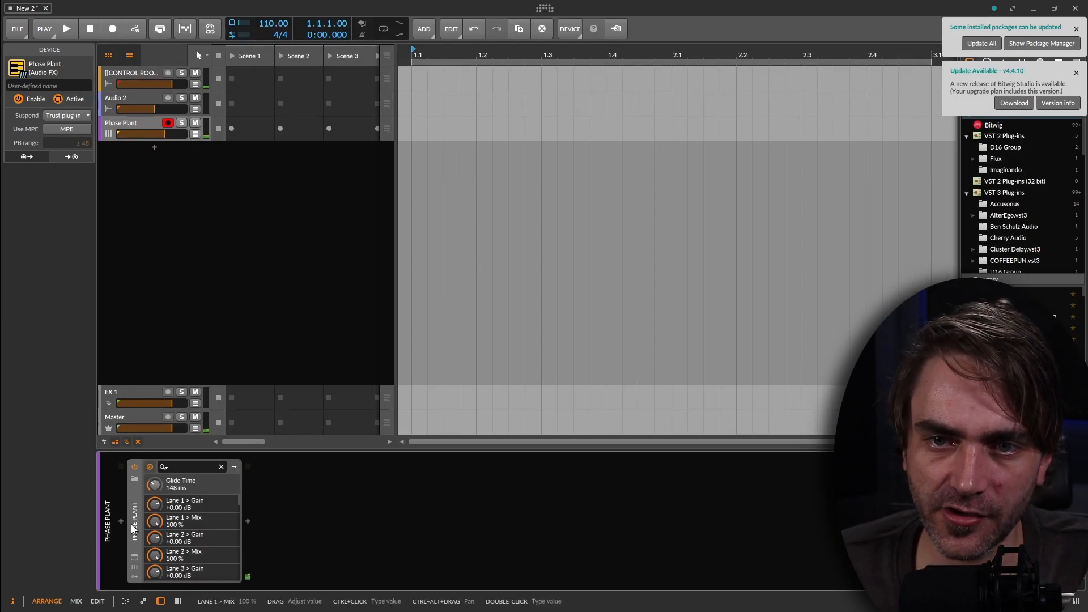
key(Delete)
click(120, 521)
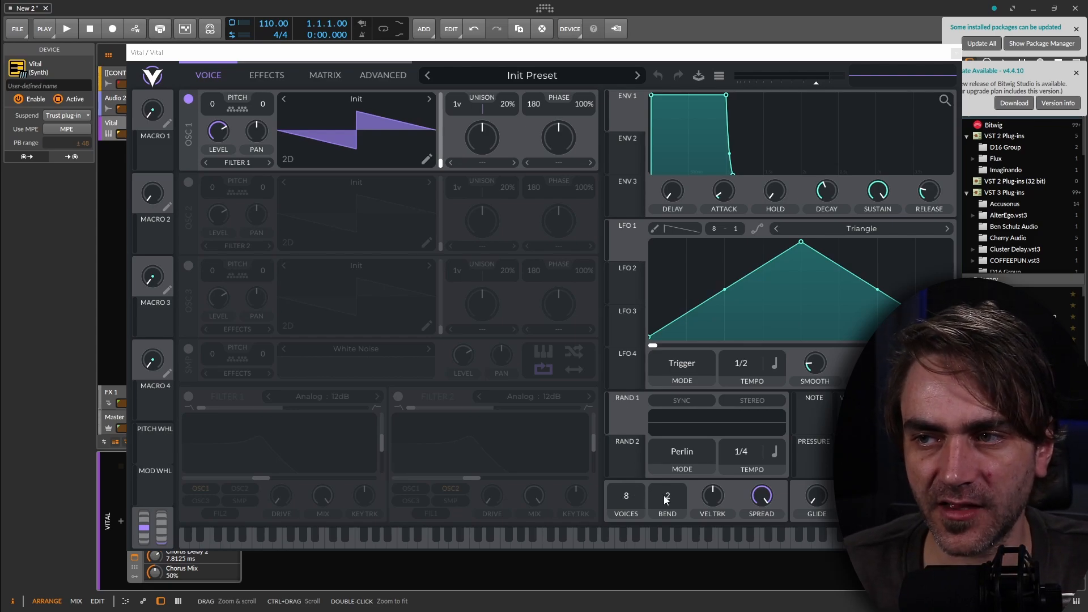
Set Vital's pitch bend range to 0 and route matrix row 1's Pitch Wheel to Global Voice Transpose.
drag(668, 497, 666, 575)
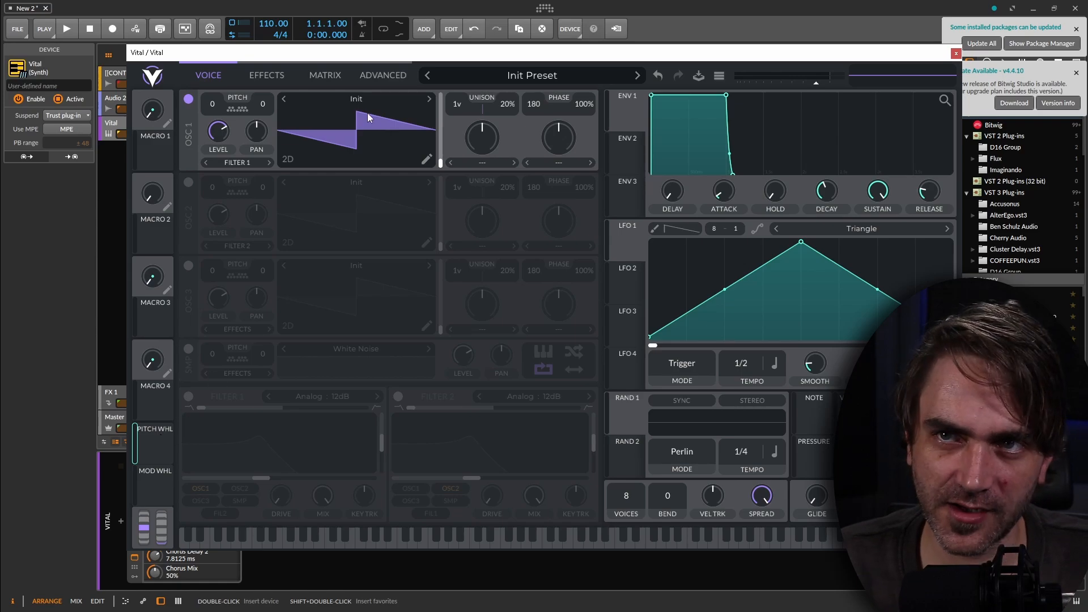
click(325, 75)
click(249, 118)
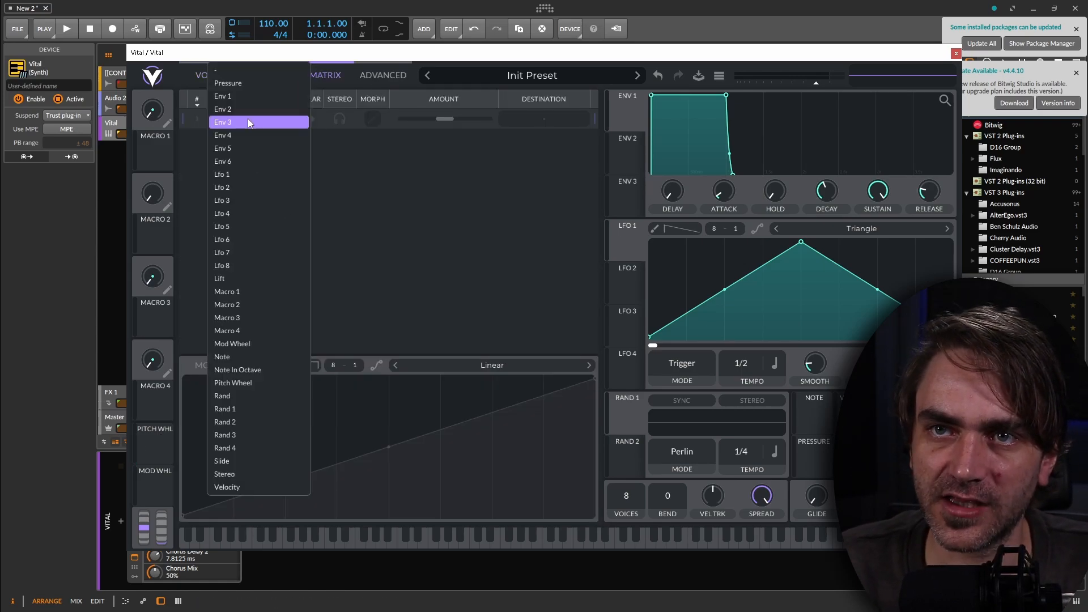
click(237, 384)
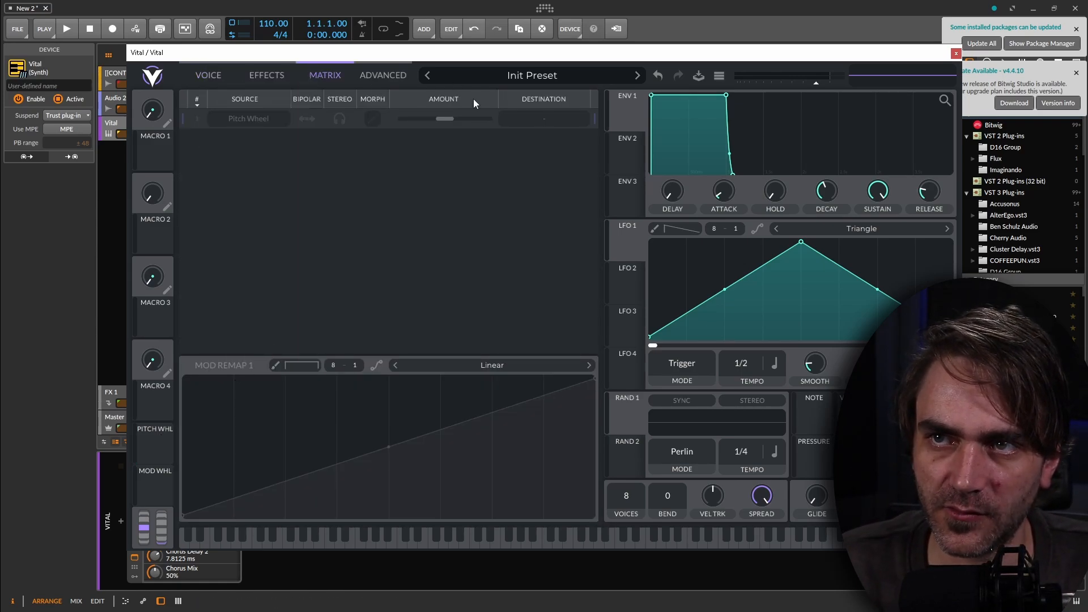
click(513, 117)
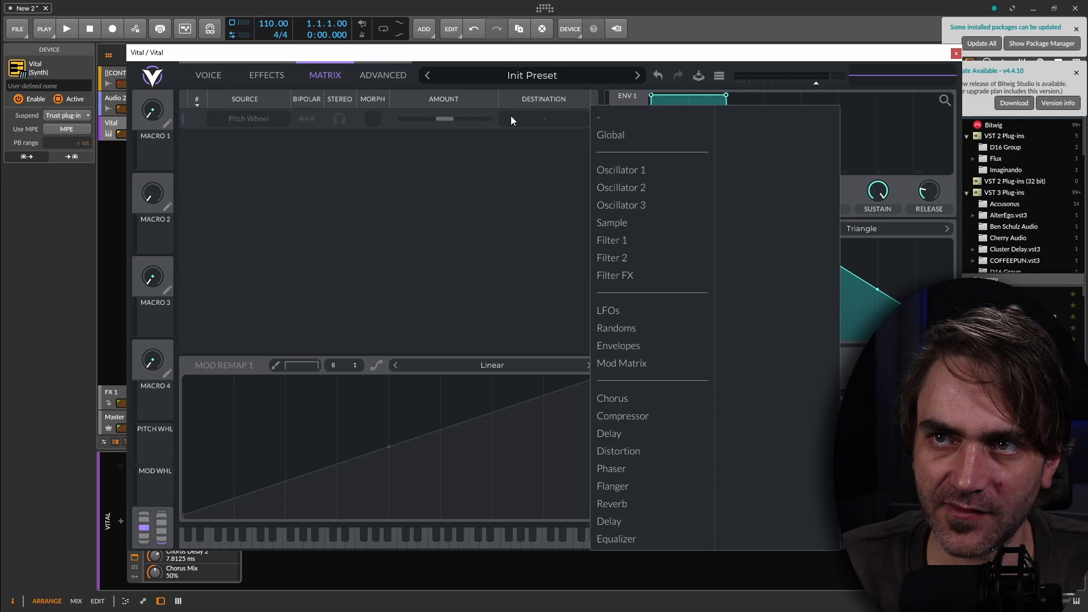
click(612, 137)
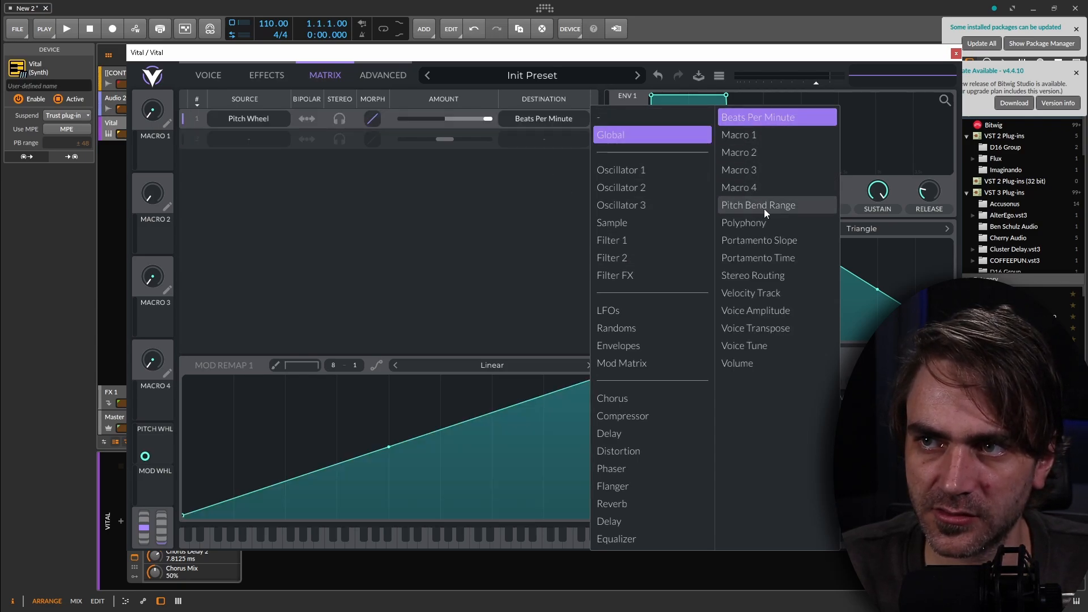
click(755, 328)
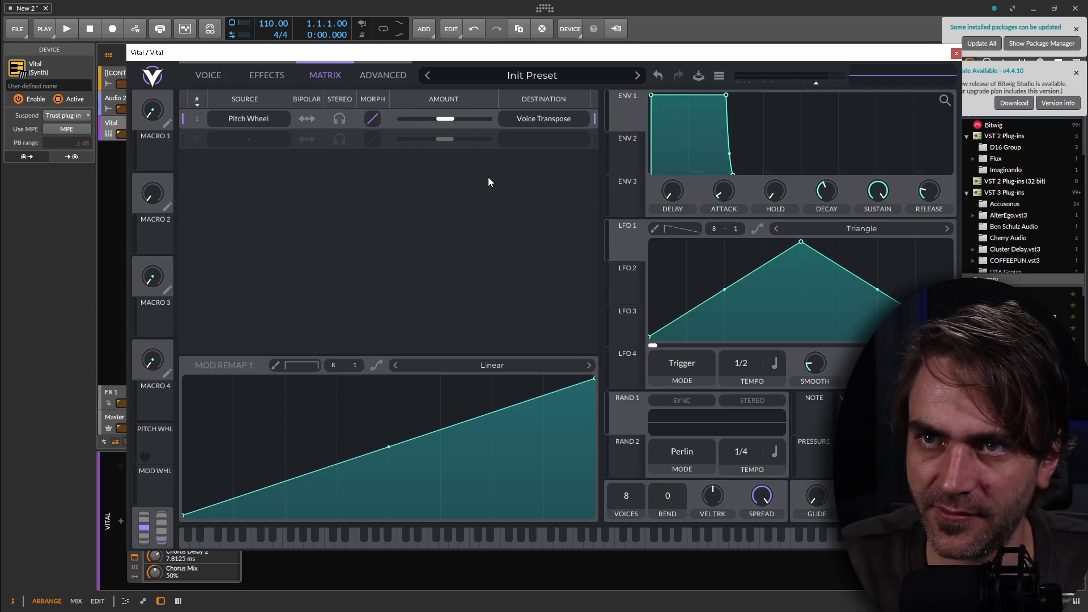
Set the second matrix row's source to Pitch Wheel.
click(226, 136)
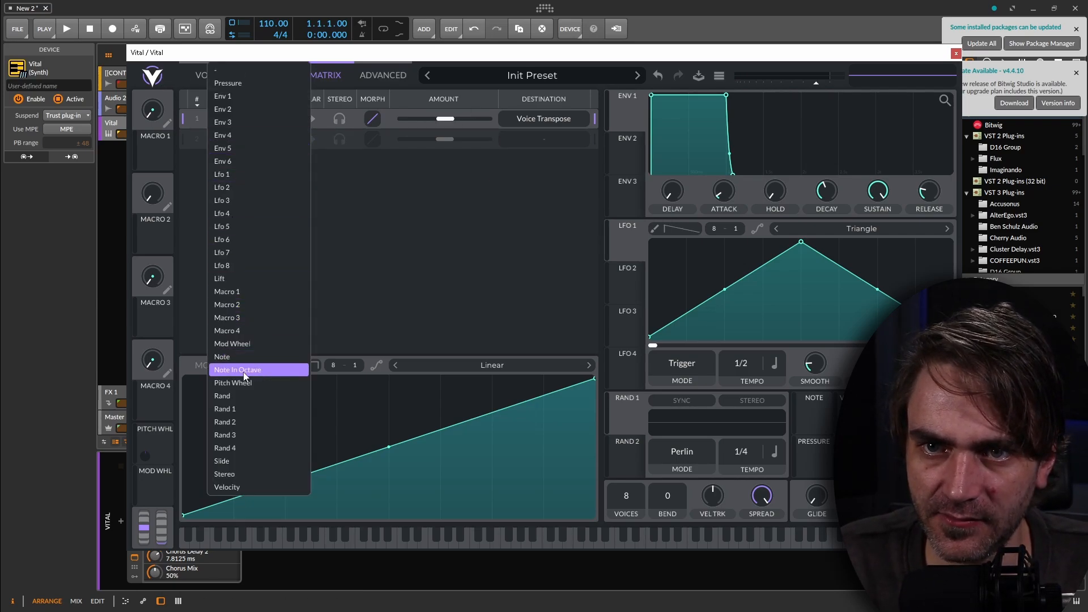
click(306, 369)
click(539, 141)
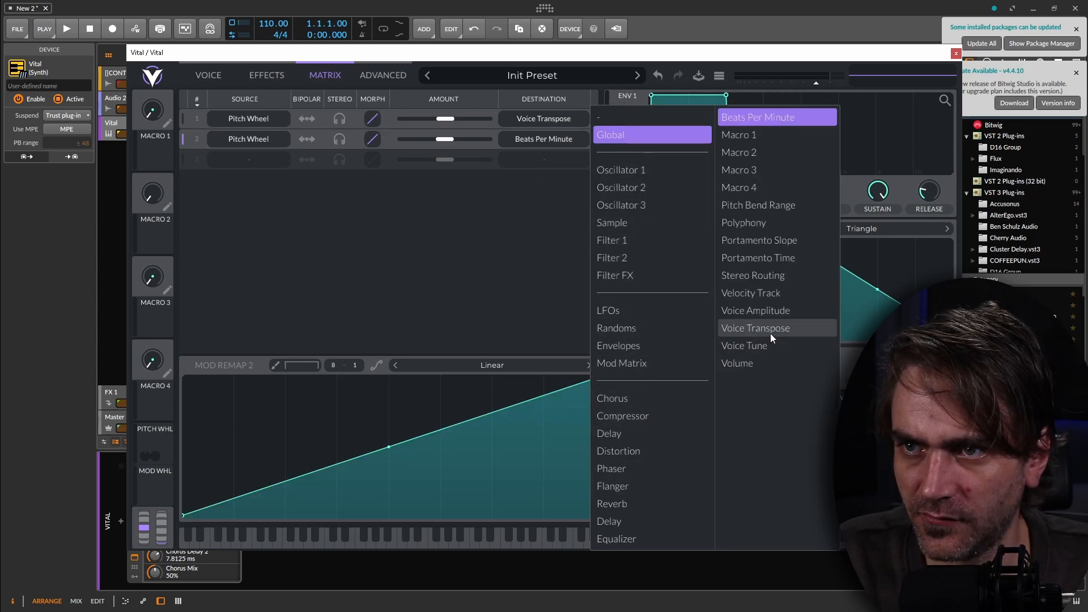
Send row 2's Pitch Wheel to Voice Transpose with an amount of -2.
click(759, 325)
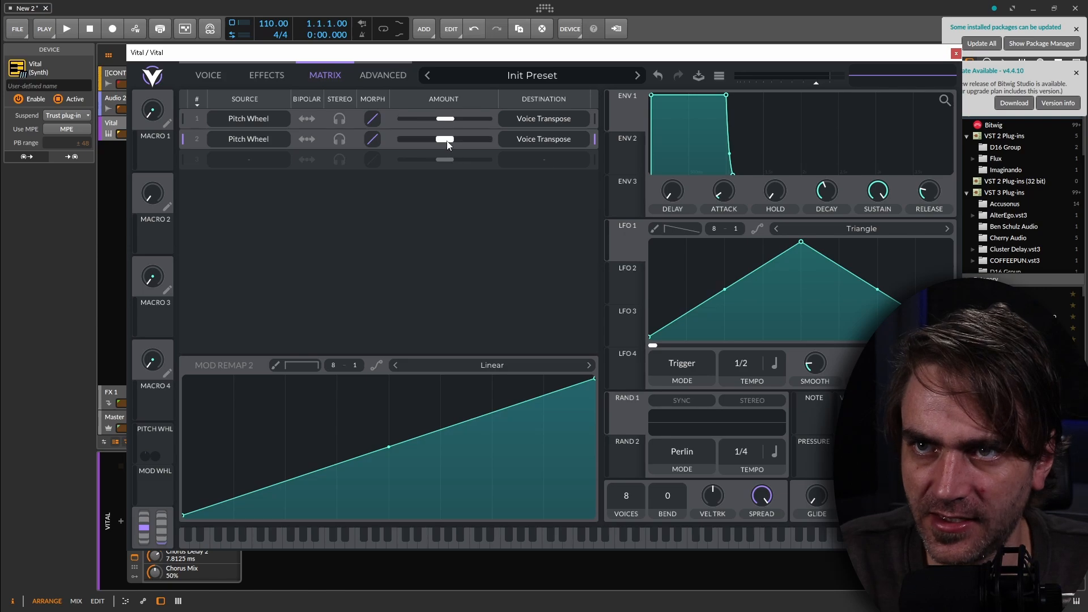
right_click(447, 145)
click(488, 170)
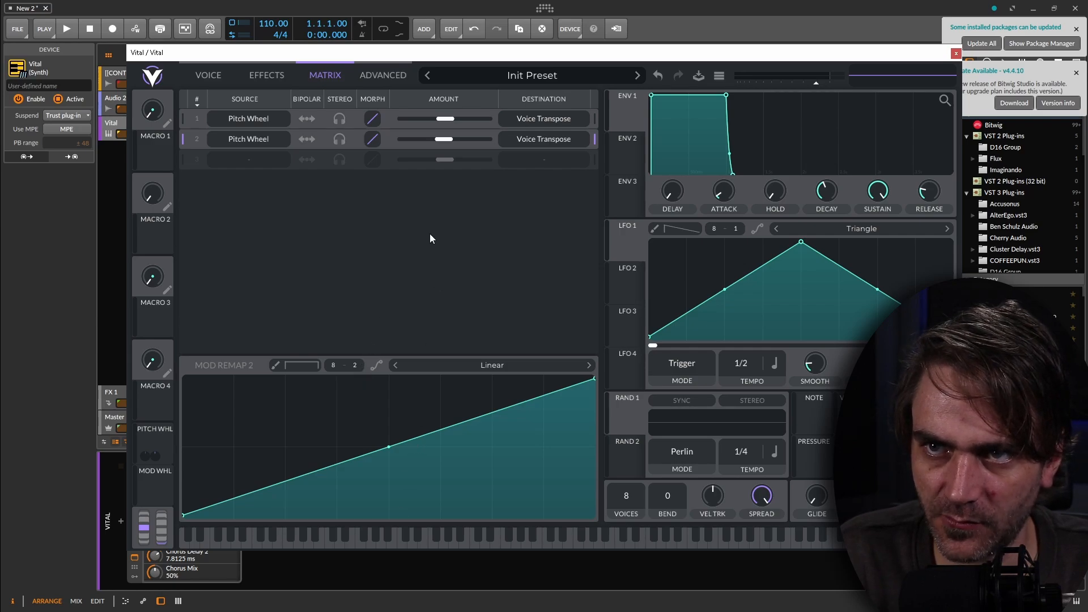
right_click(445, 139)
click(457, 159)
text(-2)
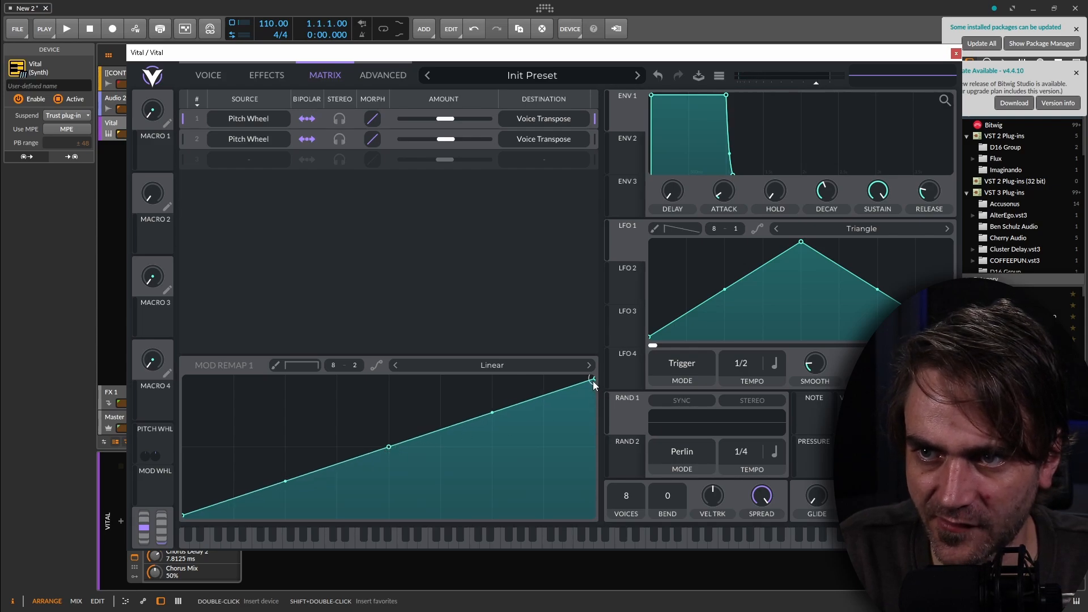
Reshape the mod remap curves, lowering the right end and adding a midpoint on row 2.
mouse_move(594, 386)
mouse_down()
mouse_move(590, 457)
mouse_move(595, 378)
mouse_up()
click(193, 141)
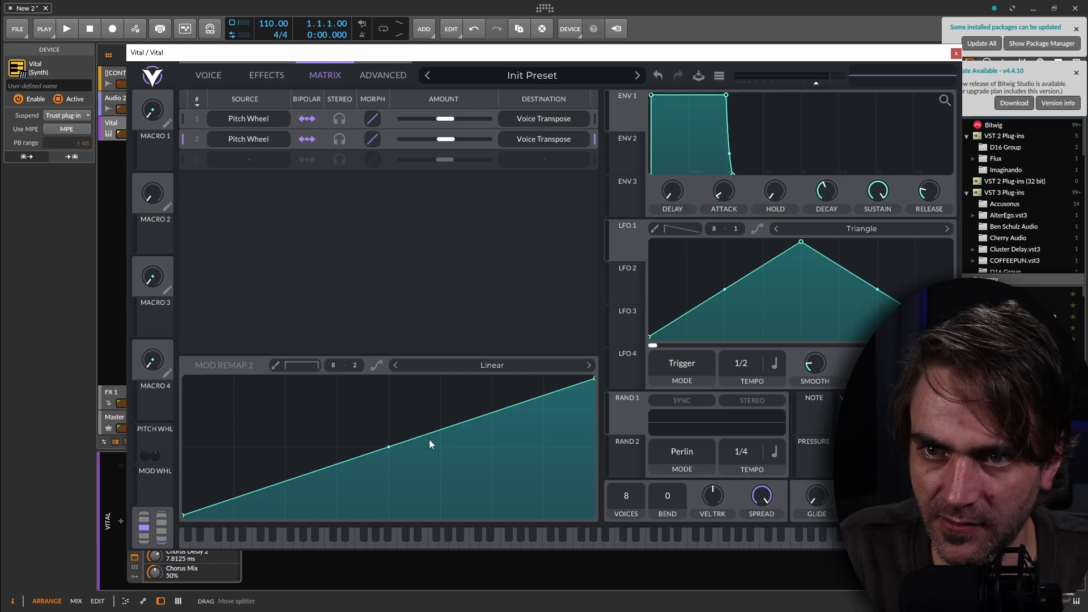
double_click(391, 446)
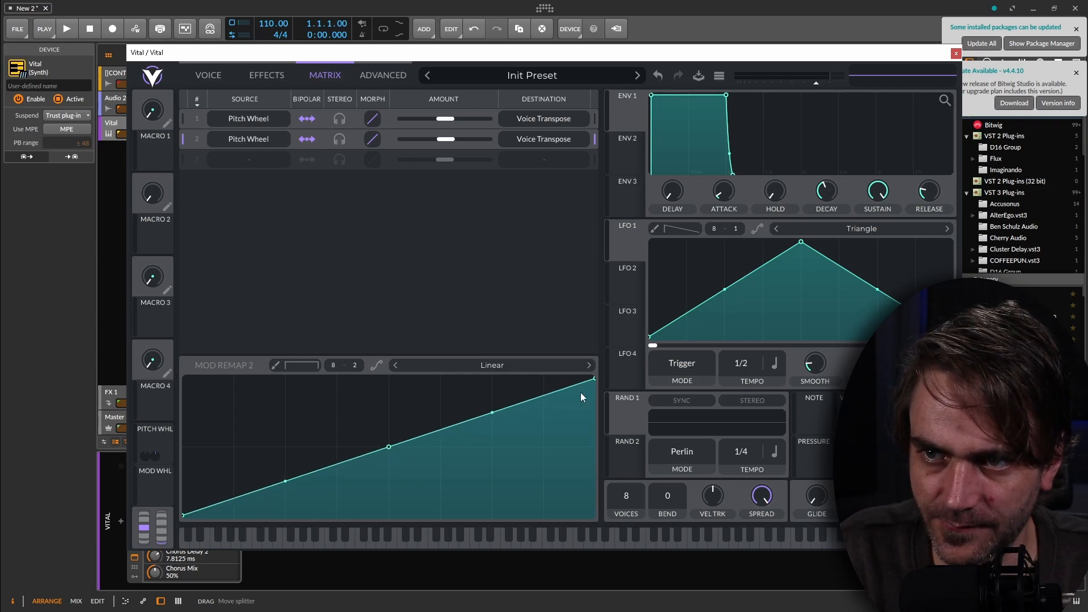
Set the Chorus tempo to Freeze and reshape the chorus filter response.
click(266, 75)
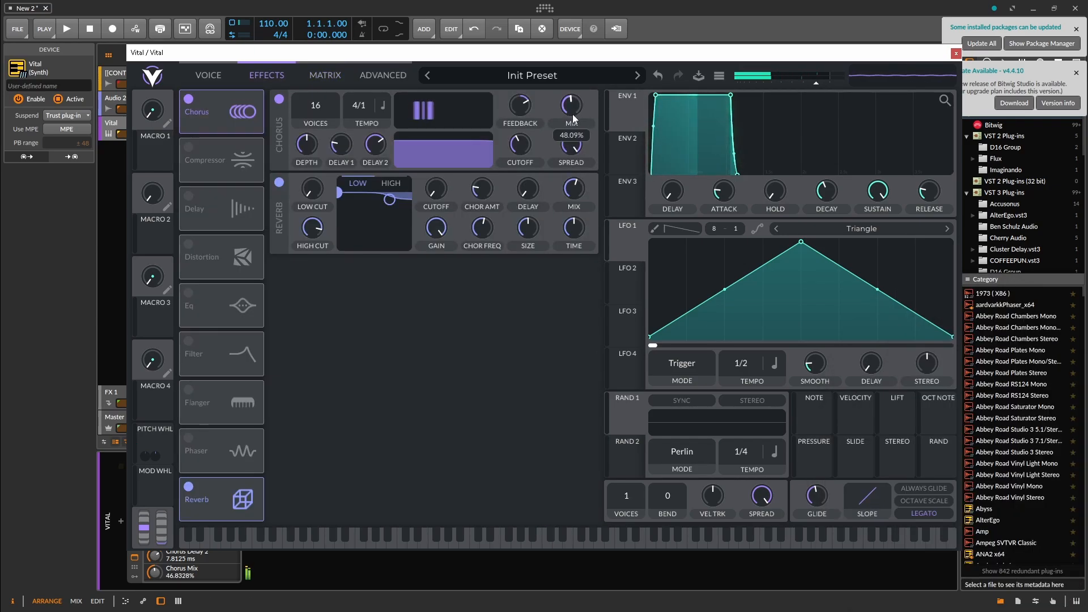
drag(395, 119, 384, 362)
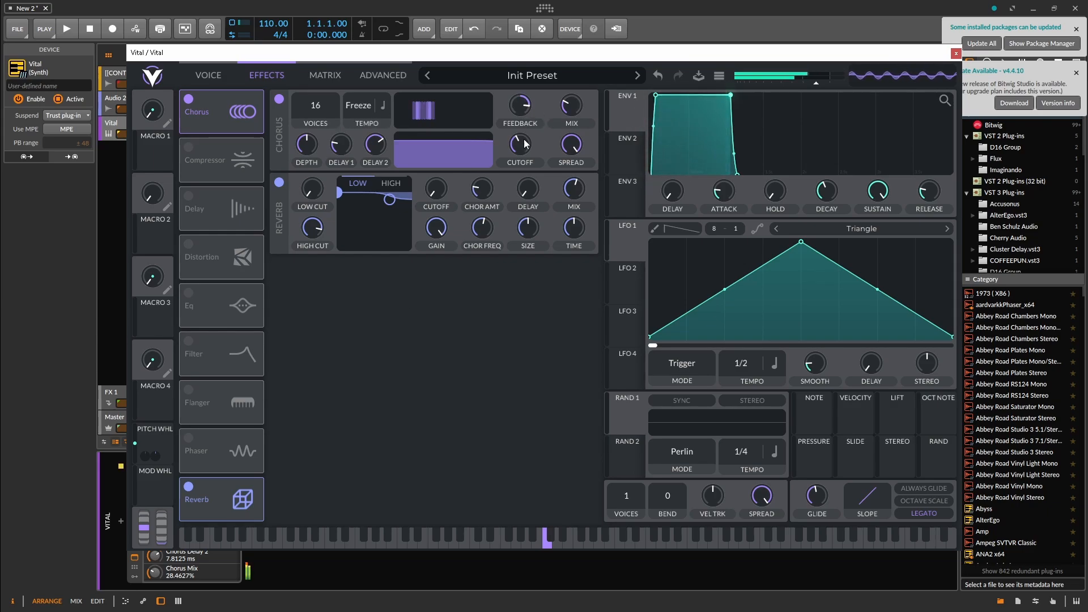
drag(404, 157, 459, 165)
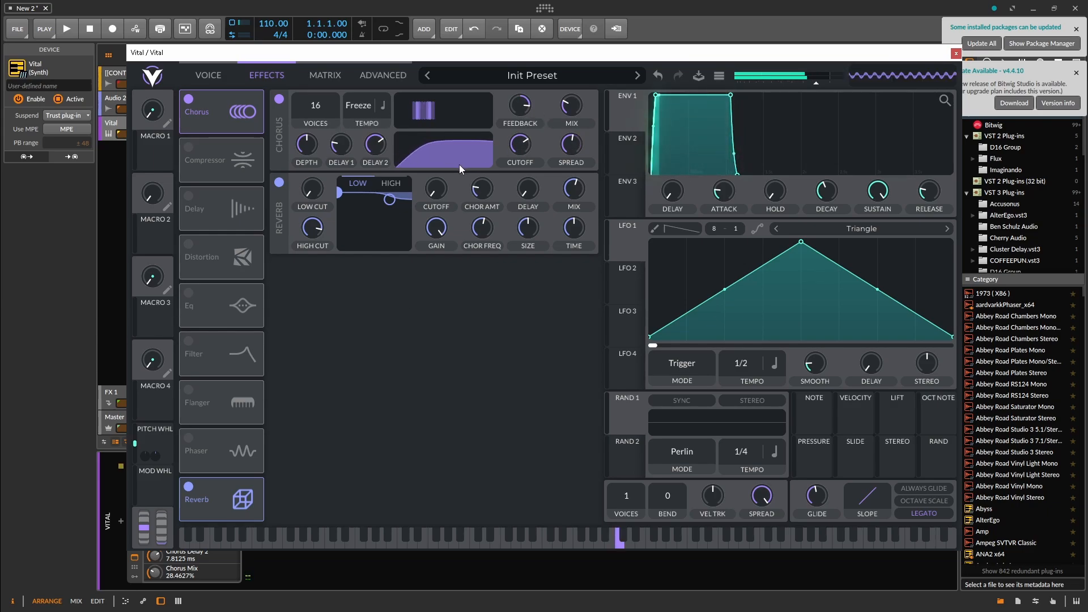